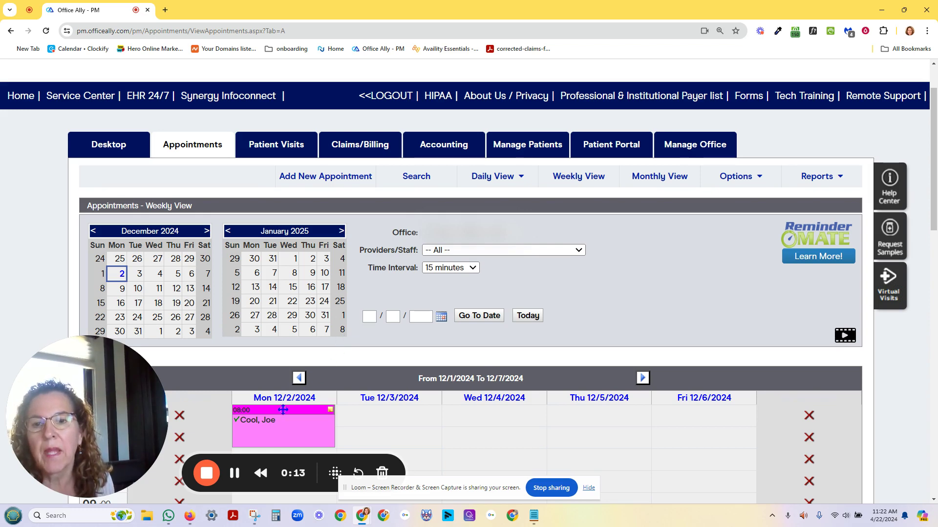
# - Start a new Mon 12/2 8:30 am appointment for Joe Cool, then abandon it
pyautogui.scroll(-1, 273, 420)
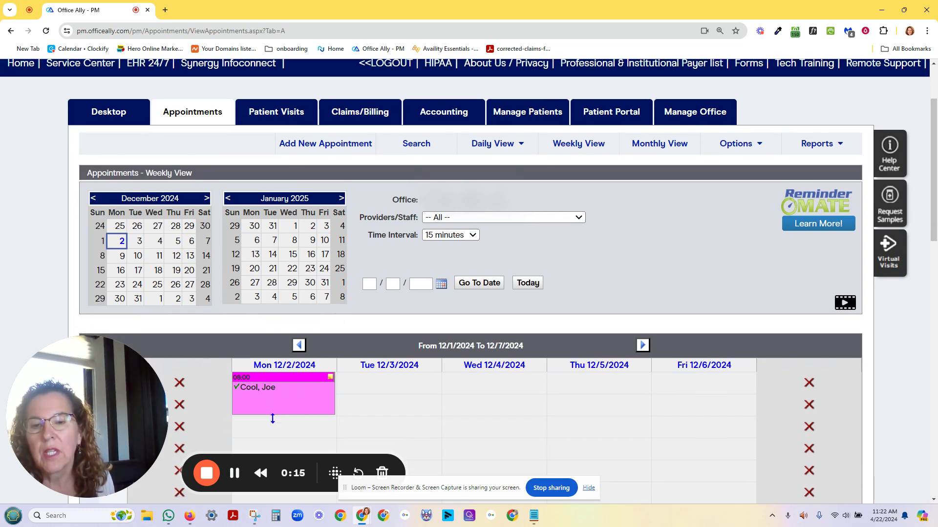
pyautogui.click(270, 427)
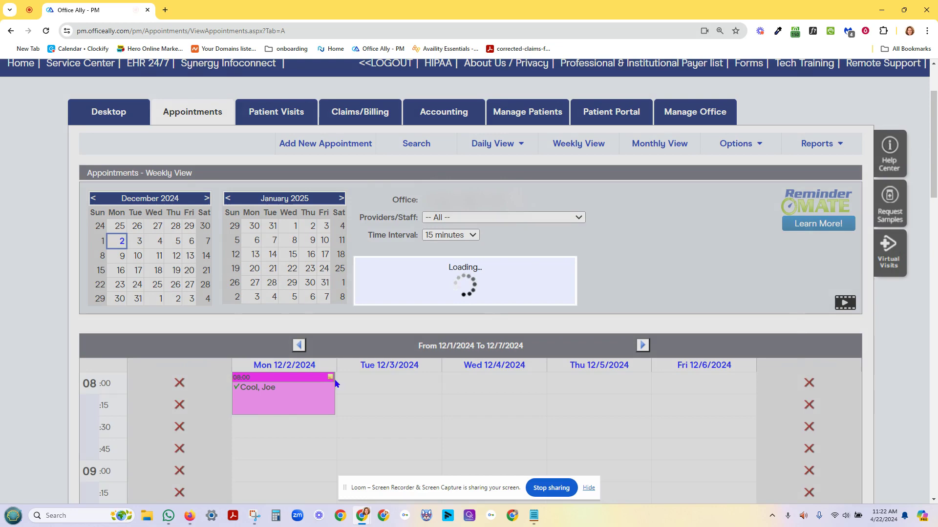
pyautogui.scroll(-1, 281, 156)
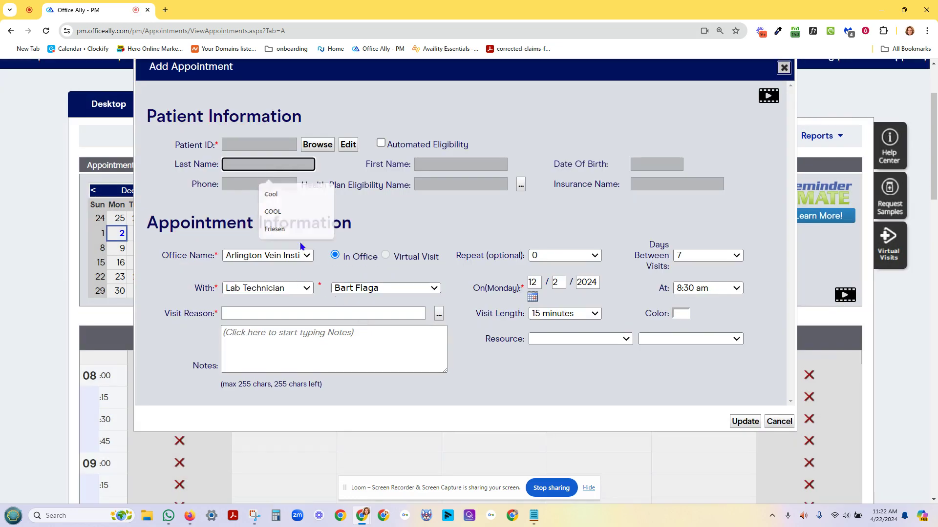
pyautogui.click(252, 141)
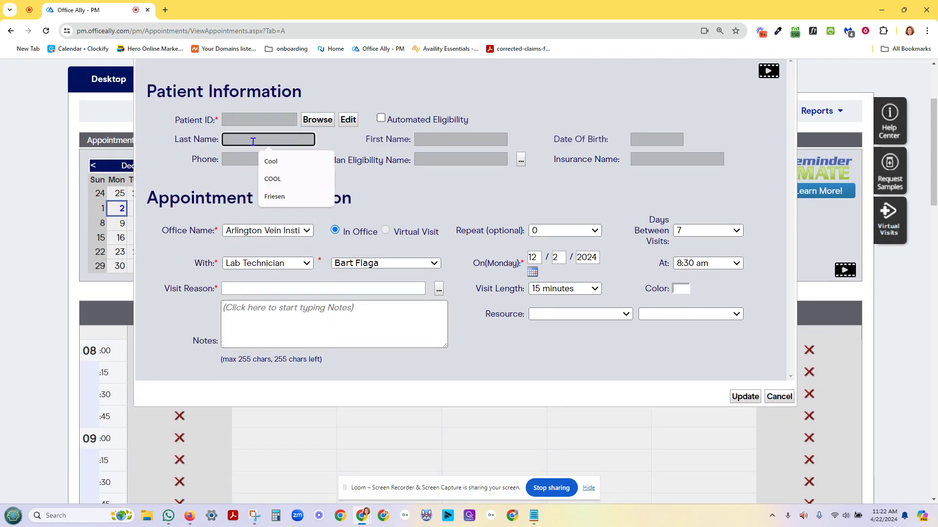
pyautogui.write('cool')
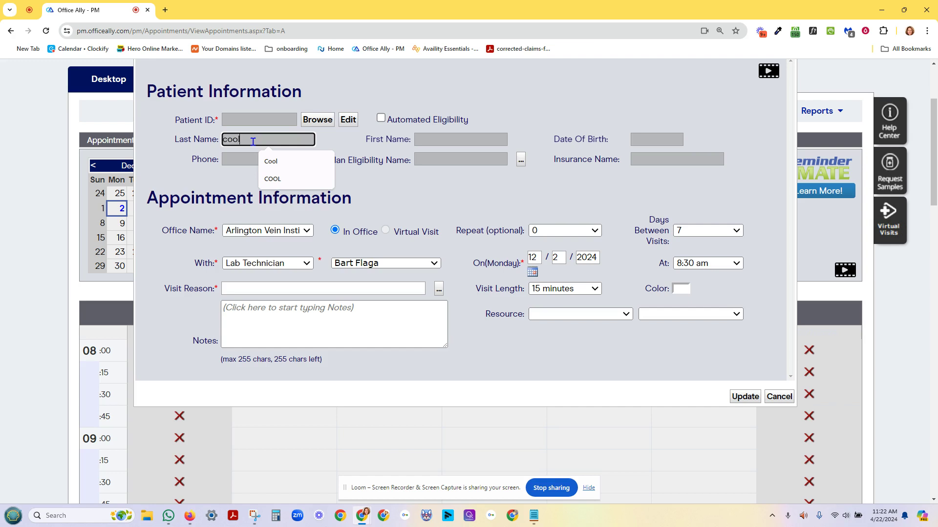
pyautogui.click(272, 162)
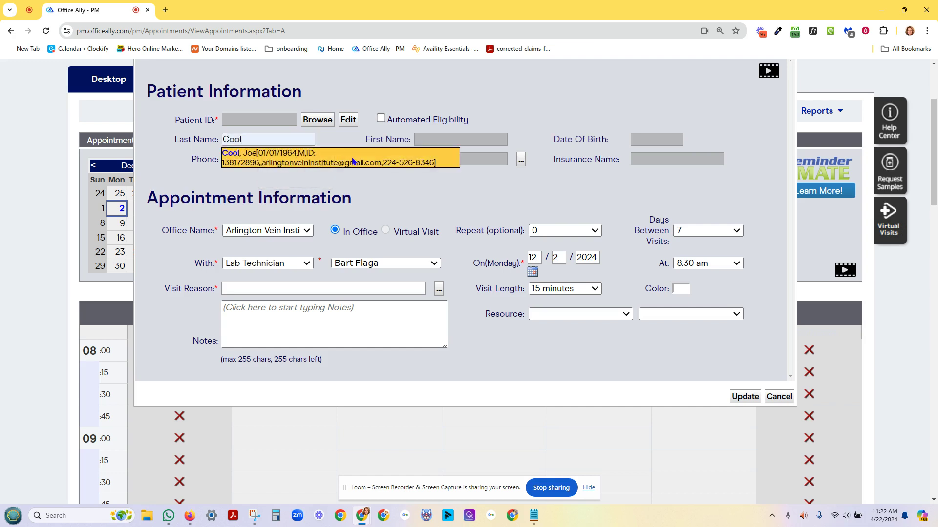
pyautogui.click(353, 161)
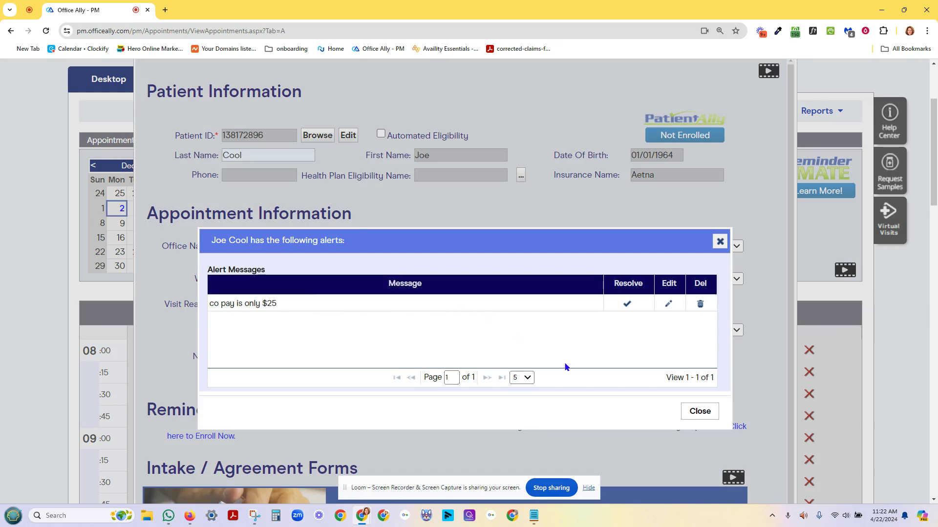
pyautogui.click(700, 412)
pyautogui.scroll(-1, 668, 431)
pyautogui.scroll(-7, 668, 431)
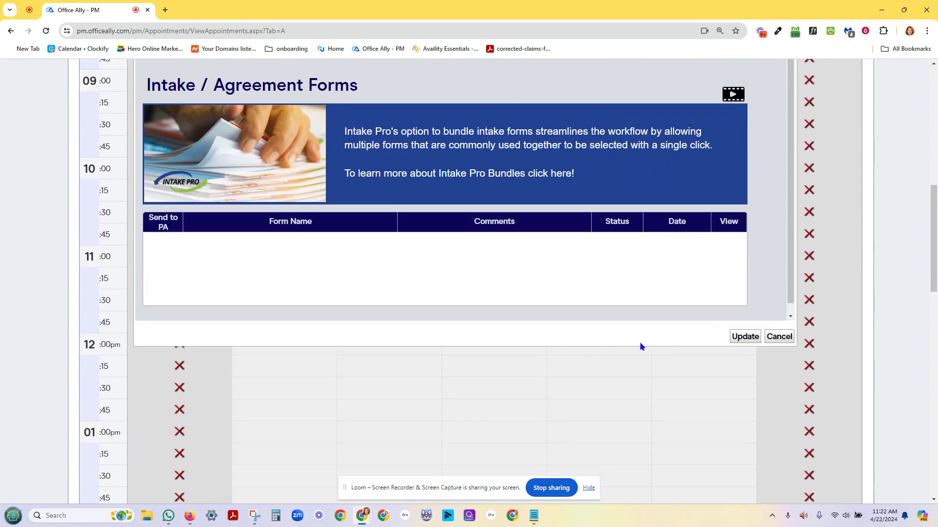
pyautogui.click(772, 339)
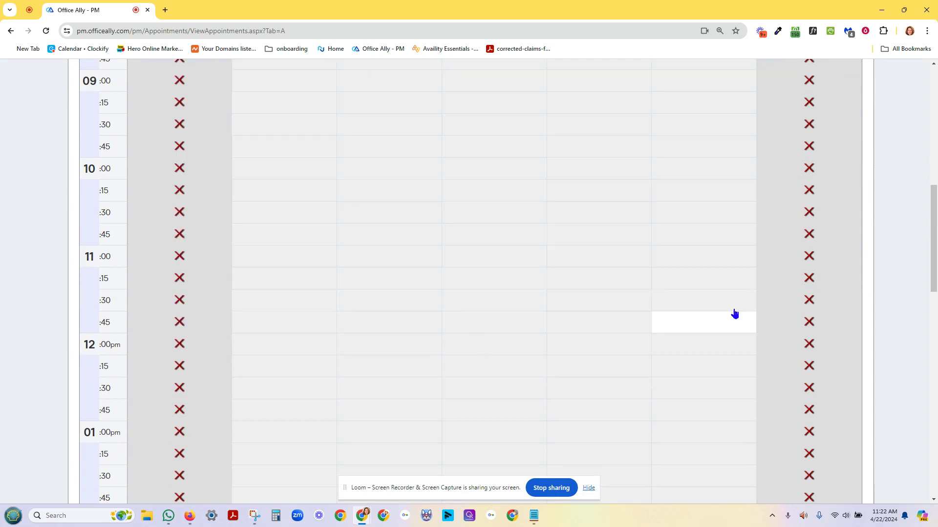
# - Check Joe Cool in for his 12/2 appointment at 11:15 AM and save the check-in
pyautogui.scroll(5, 341, 220)
pyautogui.click(332, 224)
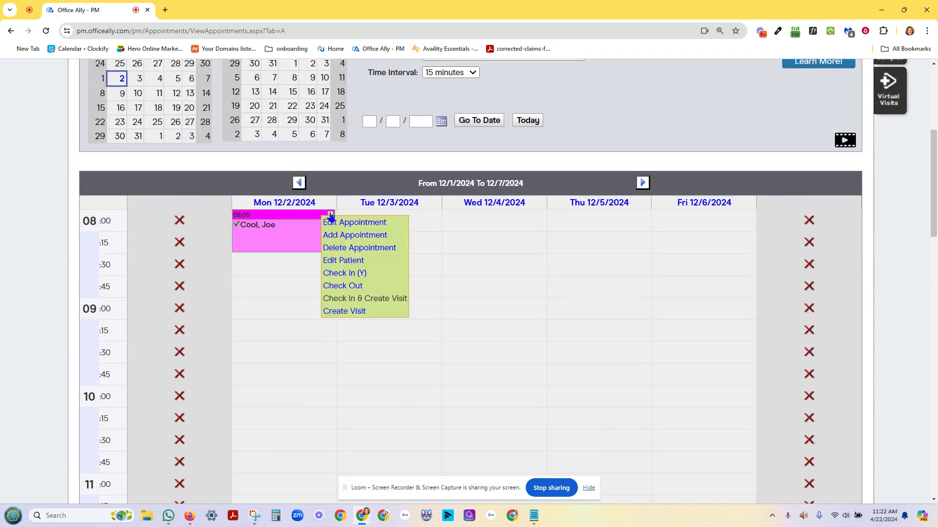
pyautogui.click(342, 273)
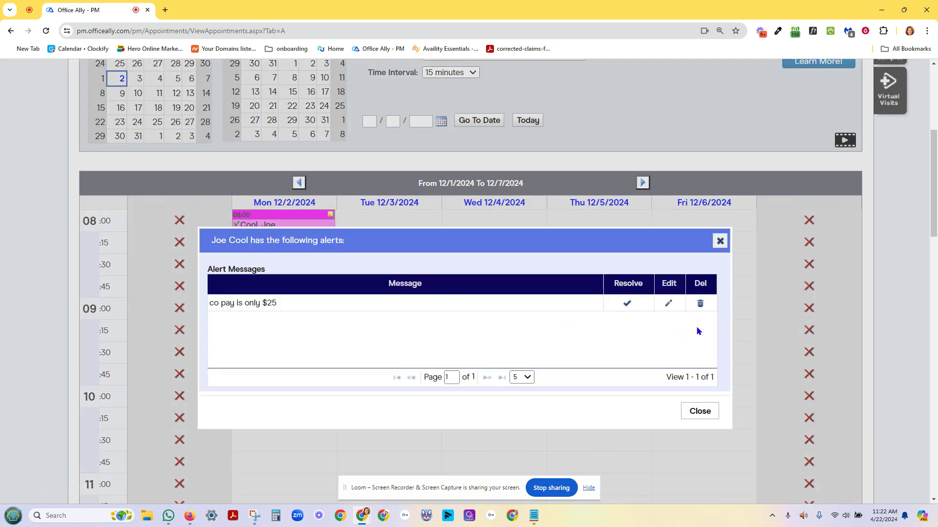
pyautogui.click(698, 412)
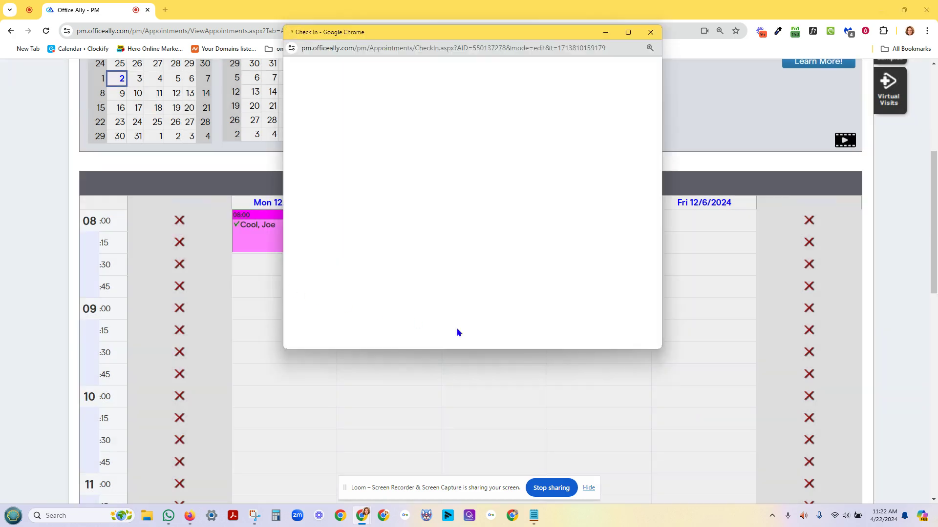
pyautogui.scroll(-9, 537, 254)
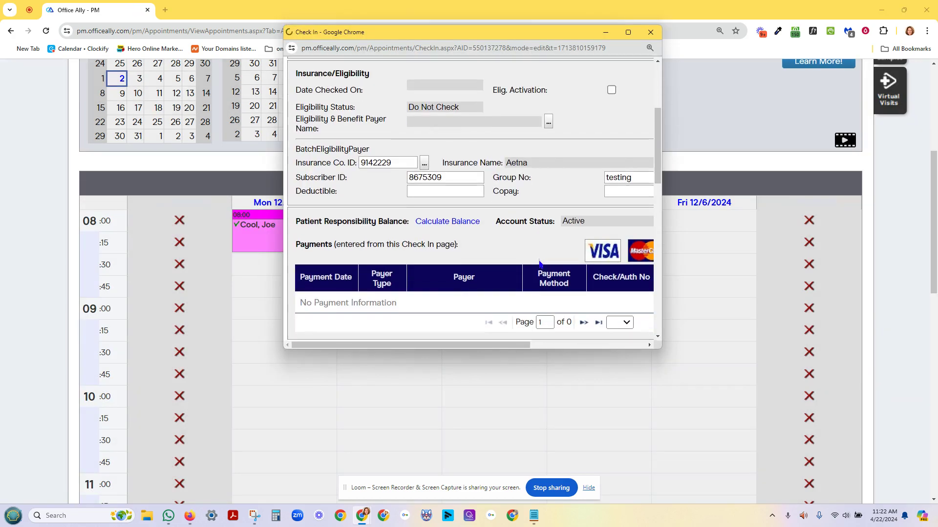
pyautogui.scroll(-10, 521, 335)
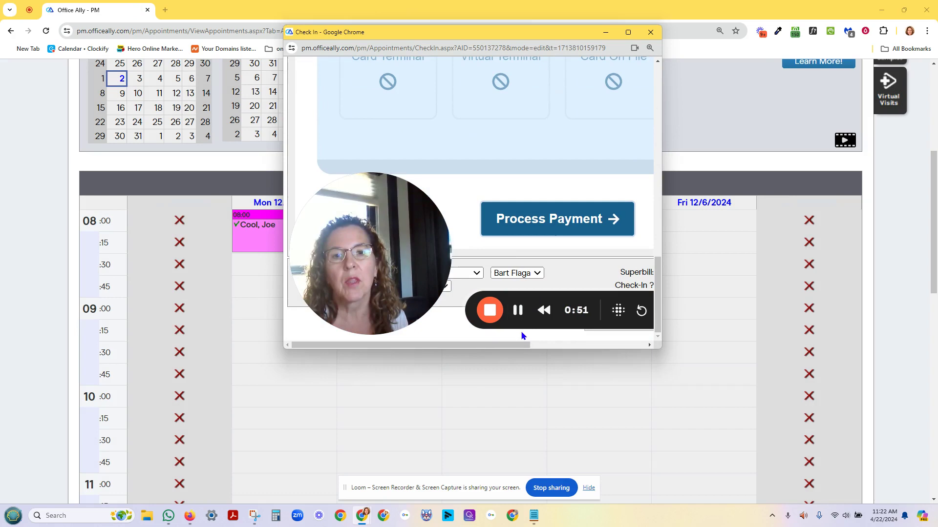
pyautogui.click(648, 345)
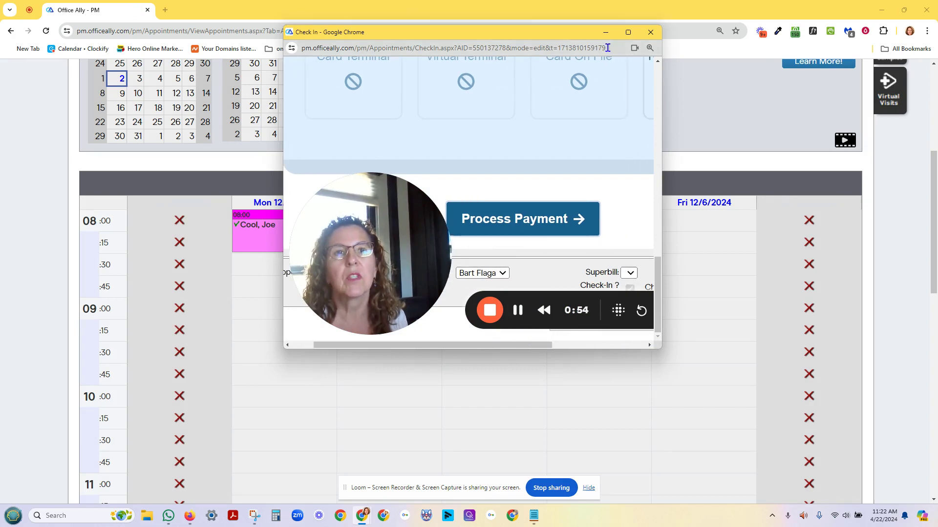
pyautogui.click(626, 33)
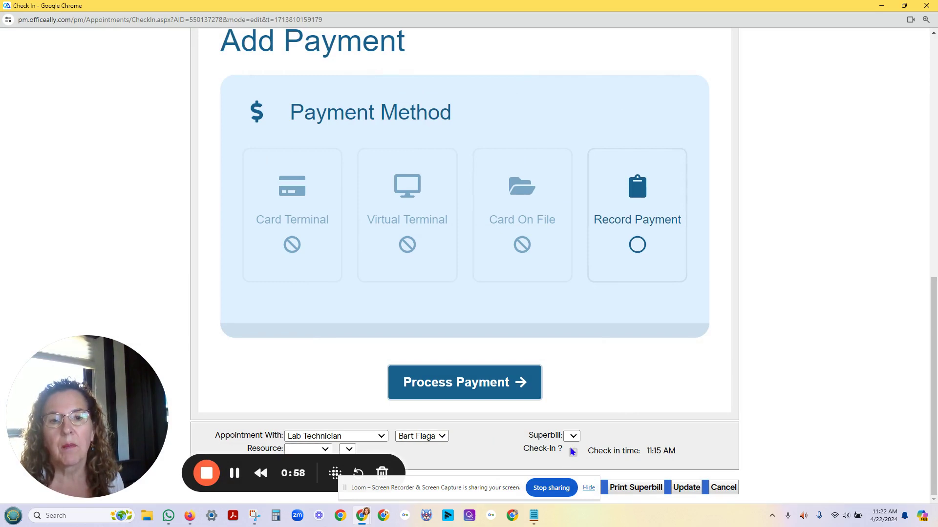
pyautogui.click(687, 488)
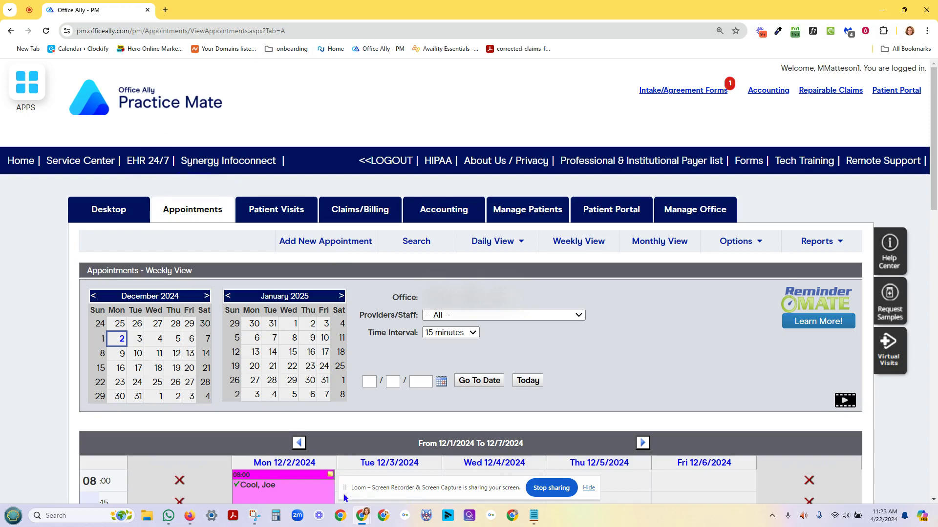
# - Bring the EHR 24/7 window forward, then drag it aside to reveal Practice Mate
pyautogui.click(190, 515)
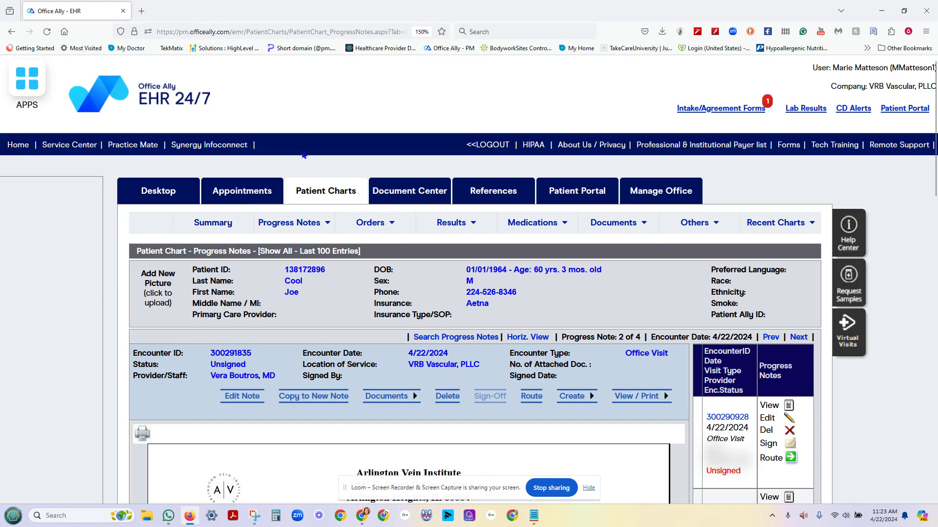
pyautogui.moveTo(425, 18); pyautogui.dragTo(707, 131)
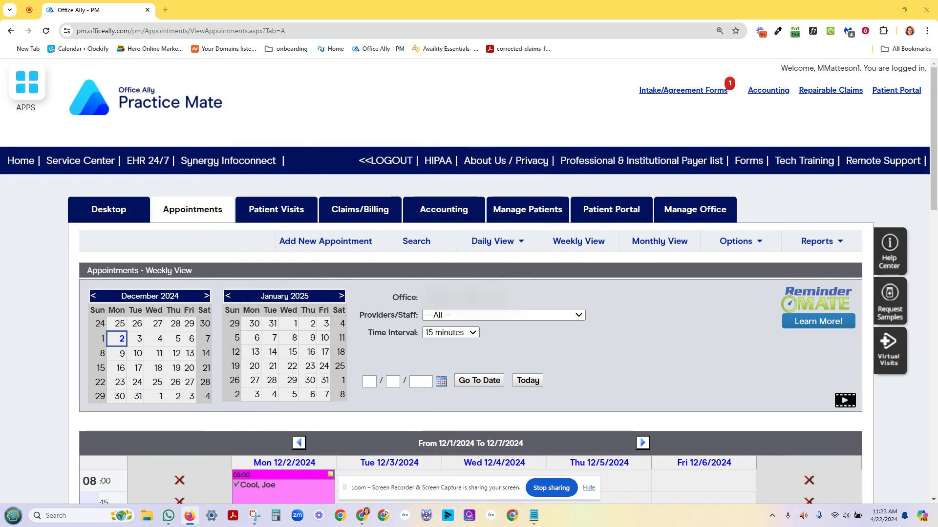
# - Switch back to the EHR 24/7 window and make it fill the screen
pyautogui.hotkey('alt', 'Tab')
pyautogui.moveTo(760, 34); pyautogui.dragTo(578, 12)
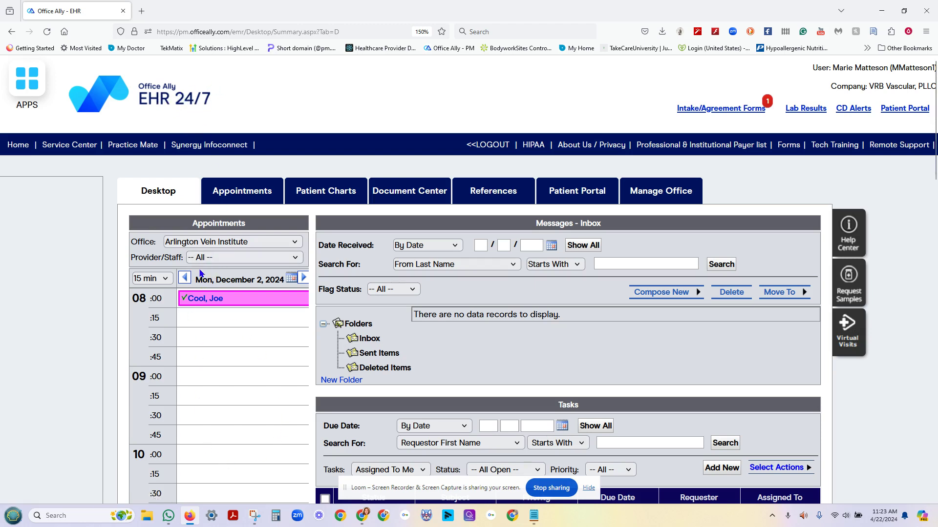
# - Open Joe Cool's chart and add a new System SOAP Form progress note
pyautogui.click(205, 298)
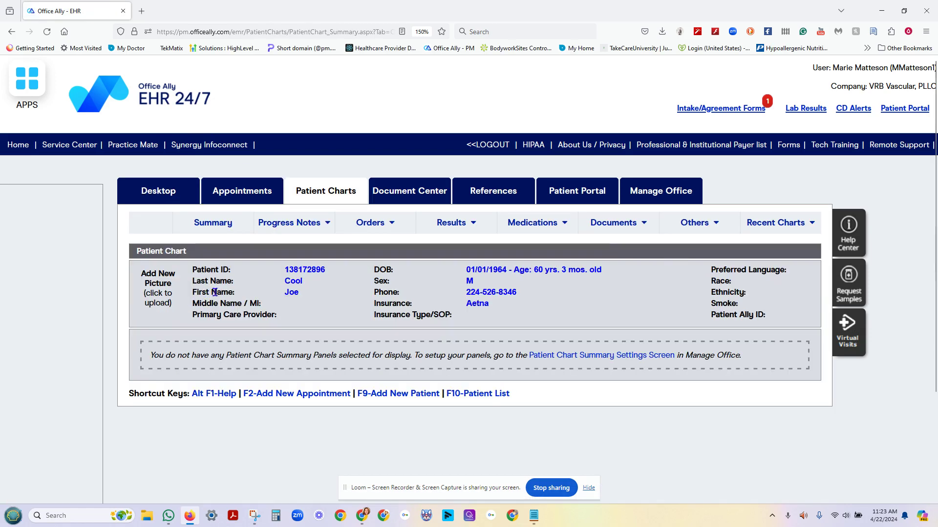
pyautogui.moveTo(306, 217)
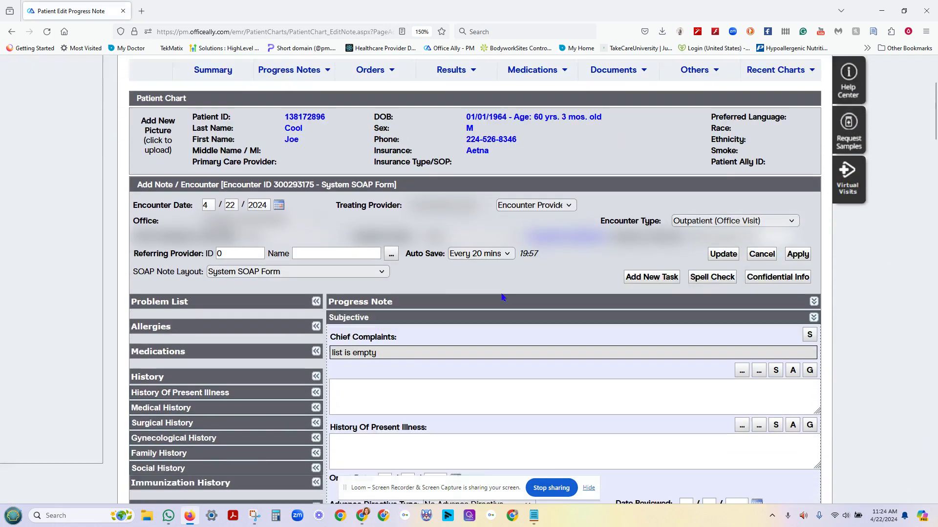
pyautogui.scroll(4, 490, 276)
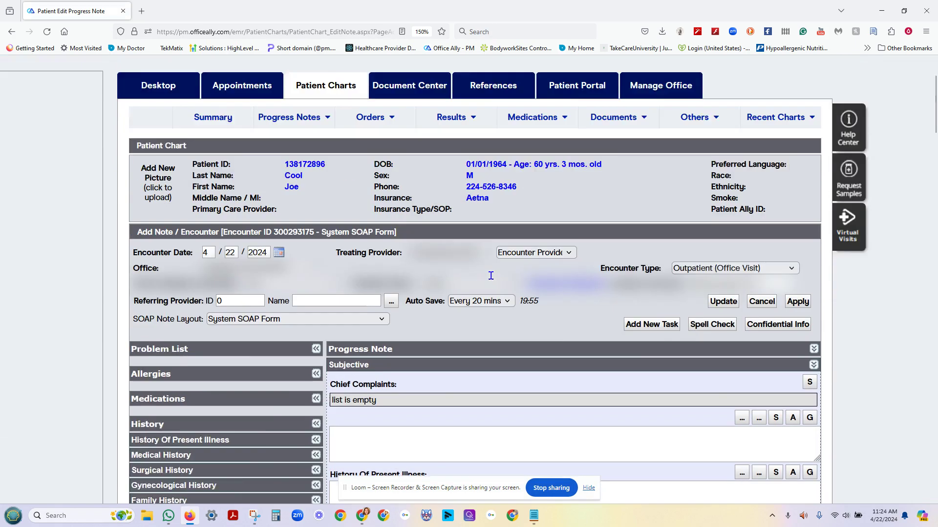
# - Scroll through the unsigned 4/22/2024 Office Visit note to review its contents
pyautogui.moveTo(313, 177)
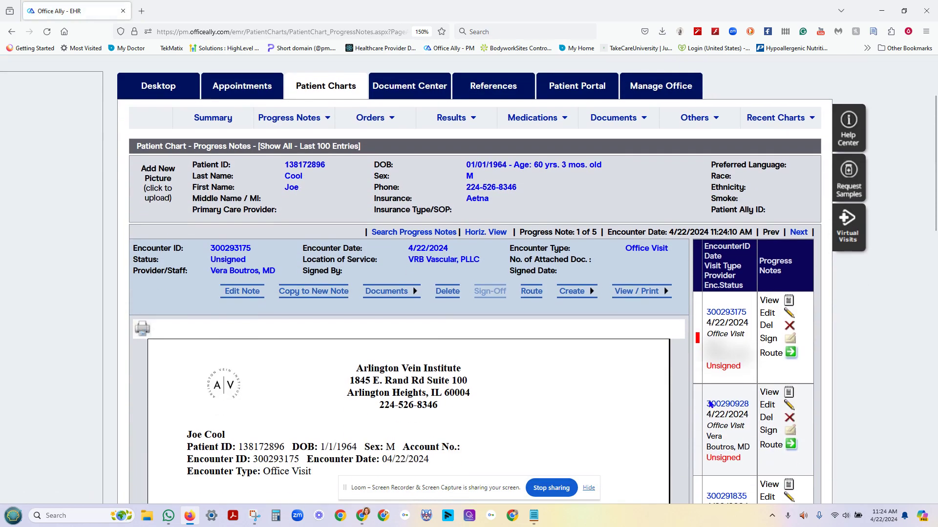
pyautogui.scroll(-1, 795, 372)
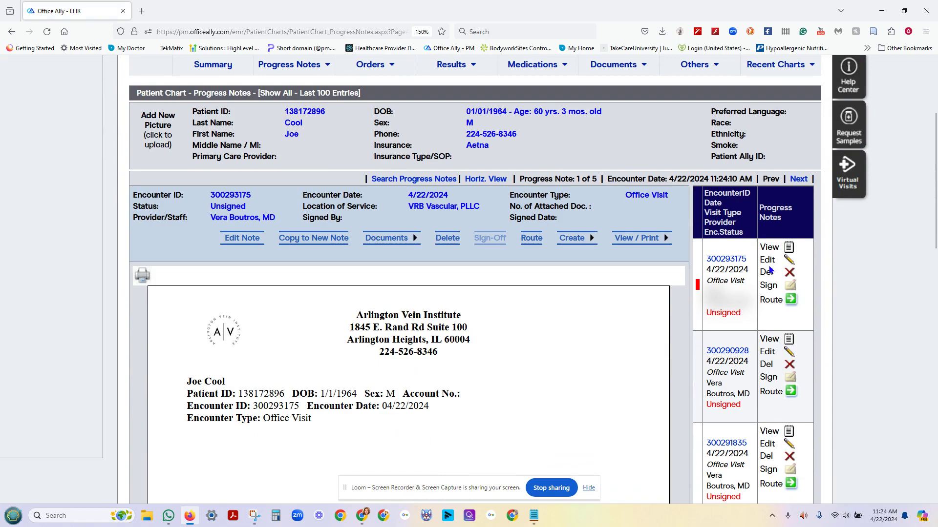
pyautogui.scroll(-8, 546, 333)
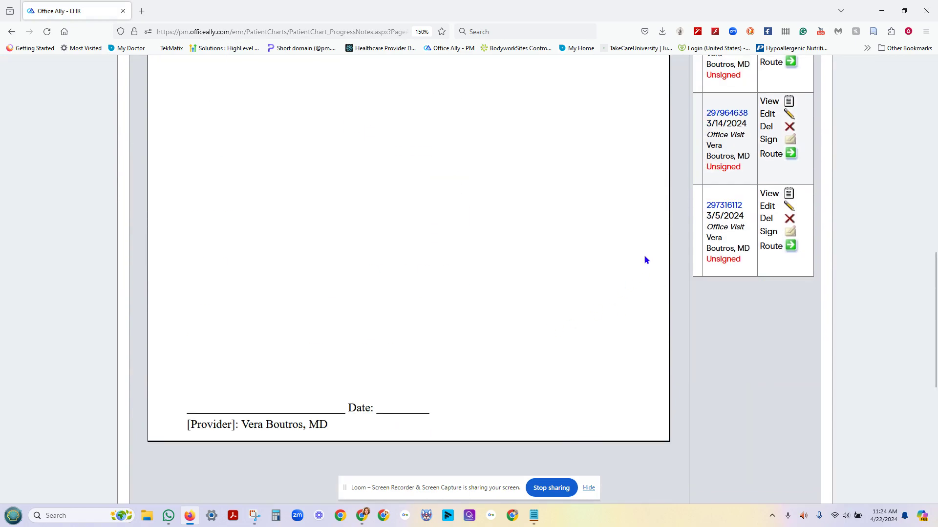
pyautogui.scroll(12, 646, 261)
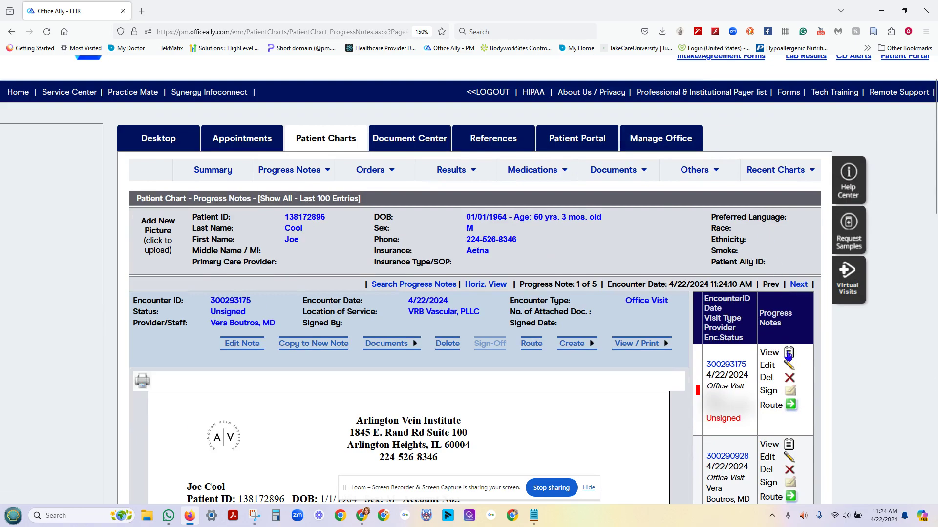
# - Edit the progress note and set its encounter date to 12/02/2024
pyautogui.click(788, 365)
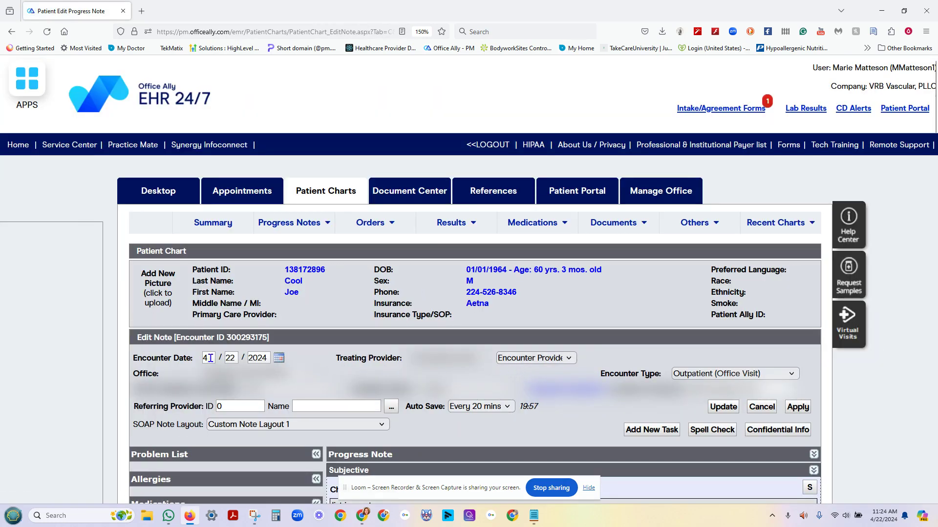
pyautogui.click(210, 358)
pyautogui.write('12 / 0')
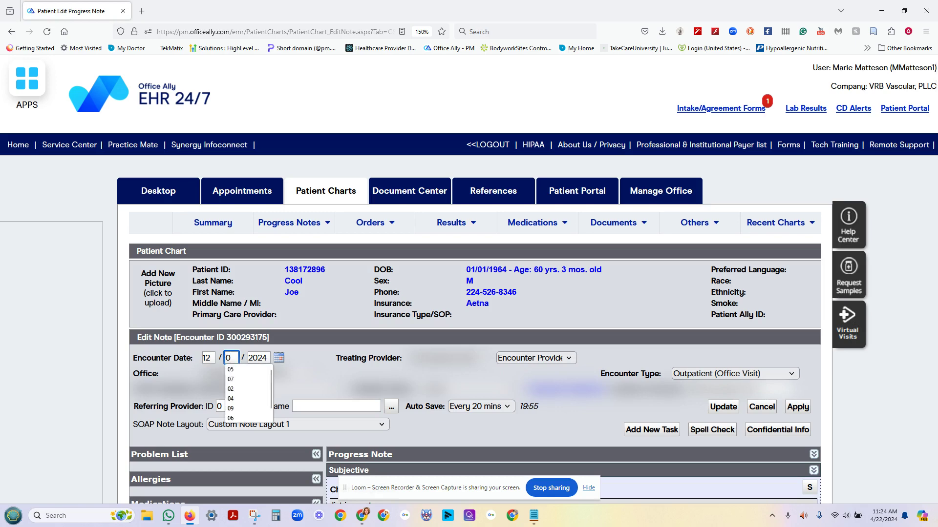
pyautogui.write('2 / ')
pyautogui.write('2024')
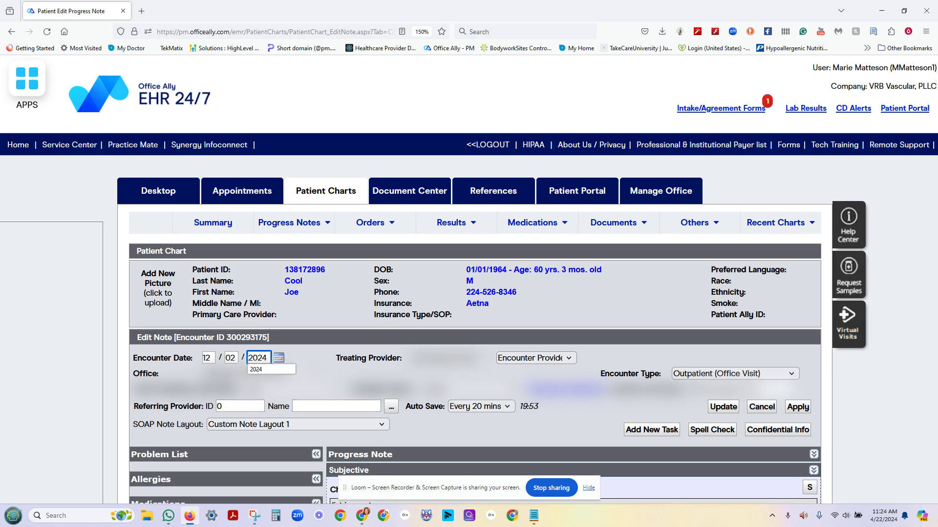
pyautogui.scroll(-5, 430, 357)
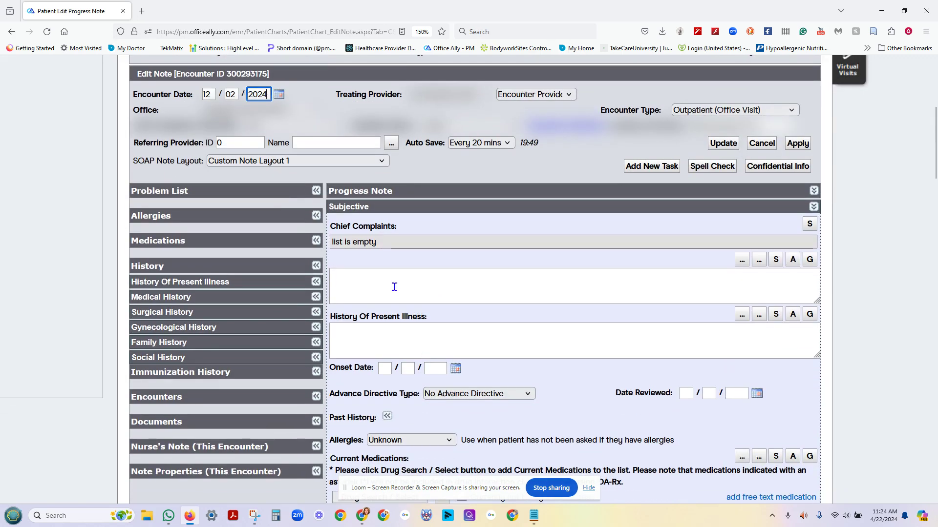
# - Check the chief complaint phrases, then bring up the ICD-10 code selection choices
pyautogui.click(394, 288)
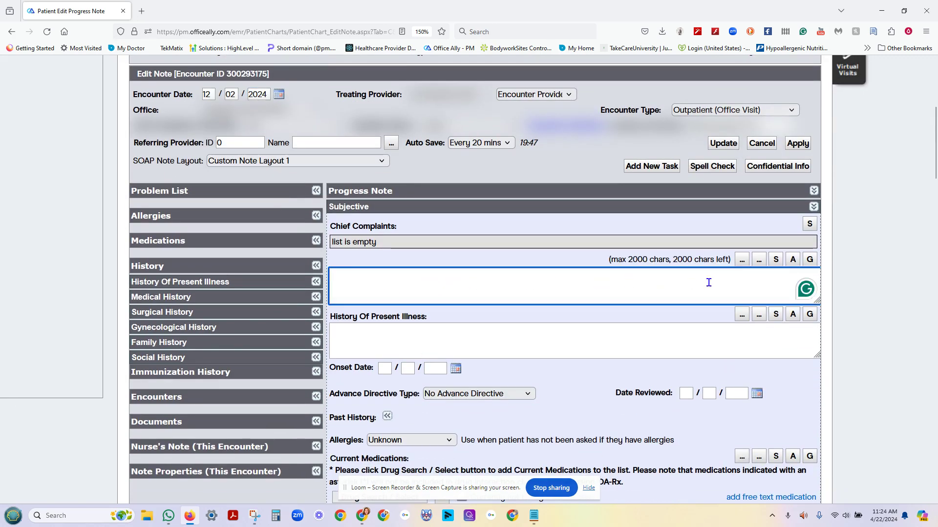
pyautogui.click(757, 260)
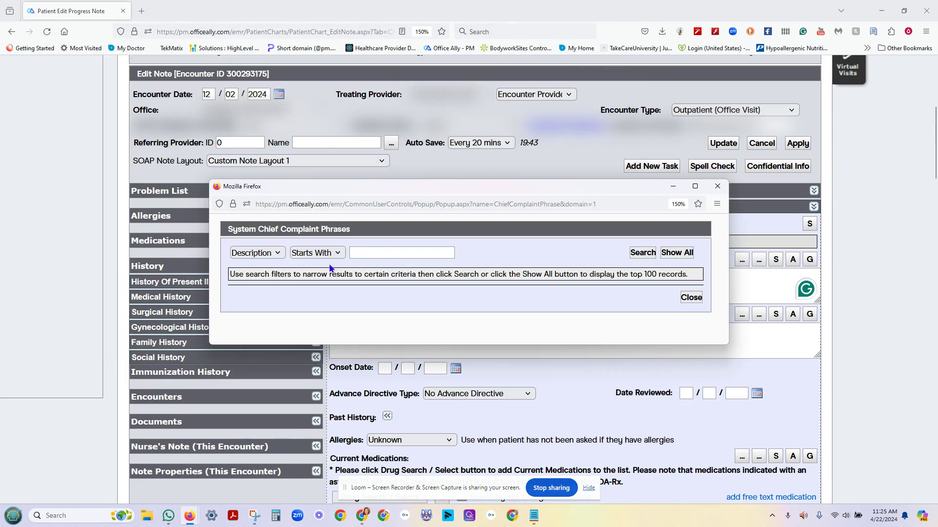
pyautogui.click(716, 186)
pyautogui.scroll(-15, 468, 332)
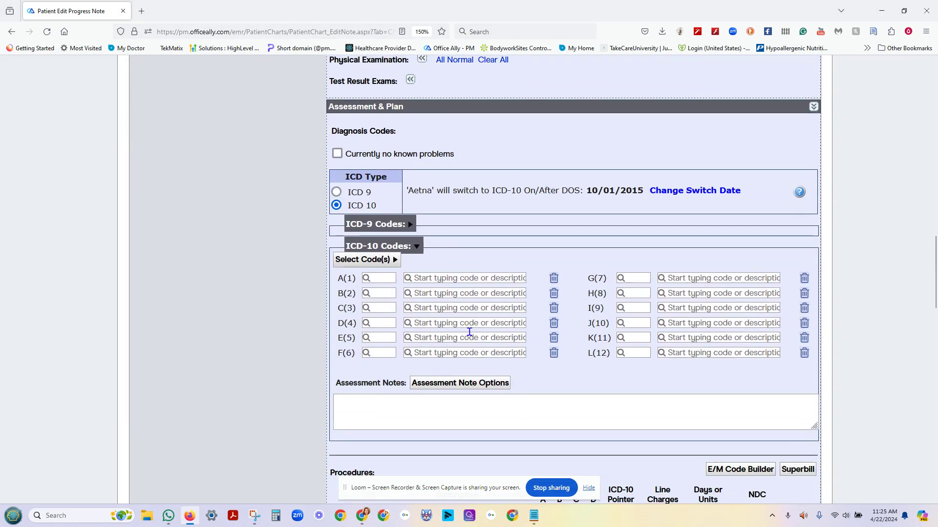
pyautogui.click(392, 264)
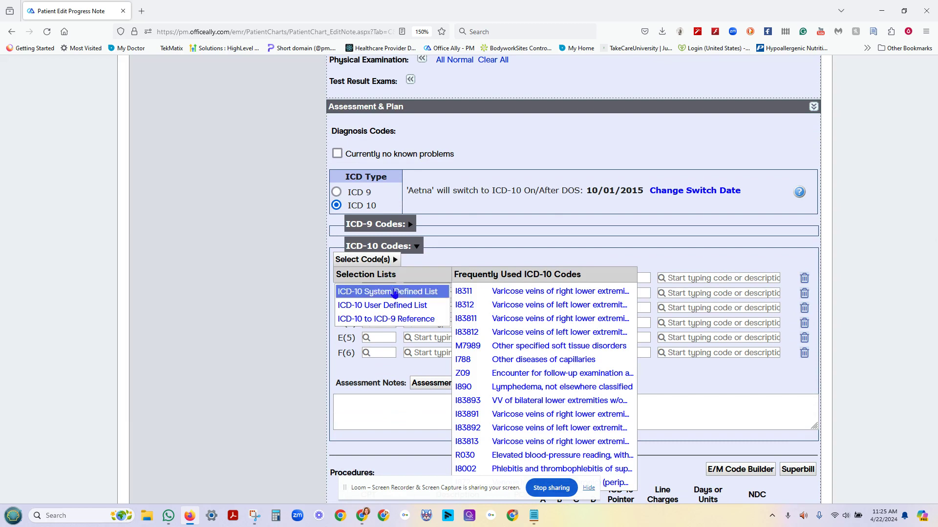
# - Search the user-defined ICD-10 list by description for 'cervicalgia'
pyautogui.click(401, 306)
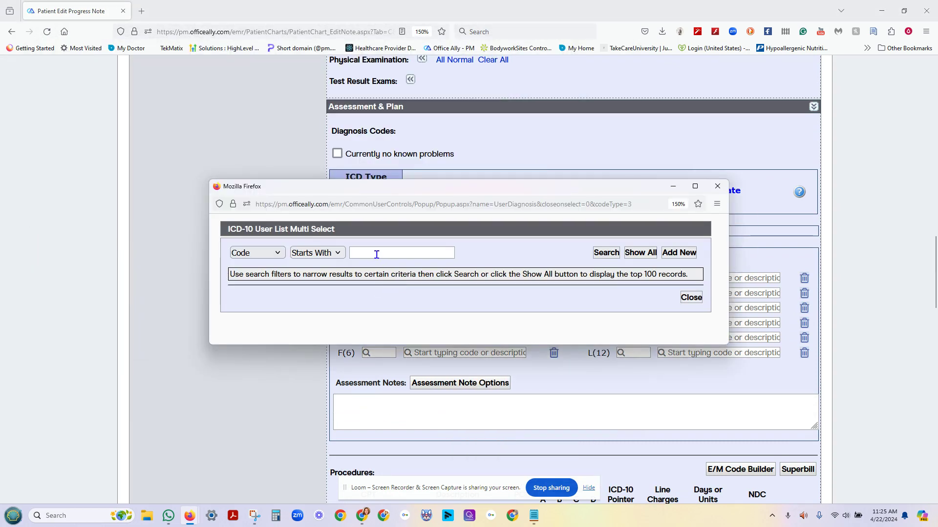
pyautogui.click(278, 254)
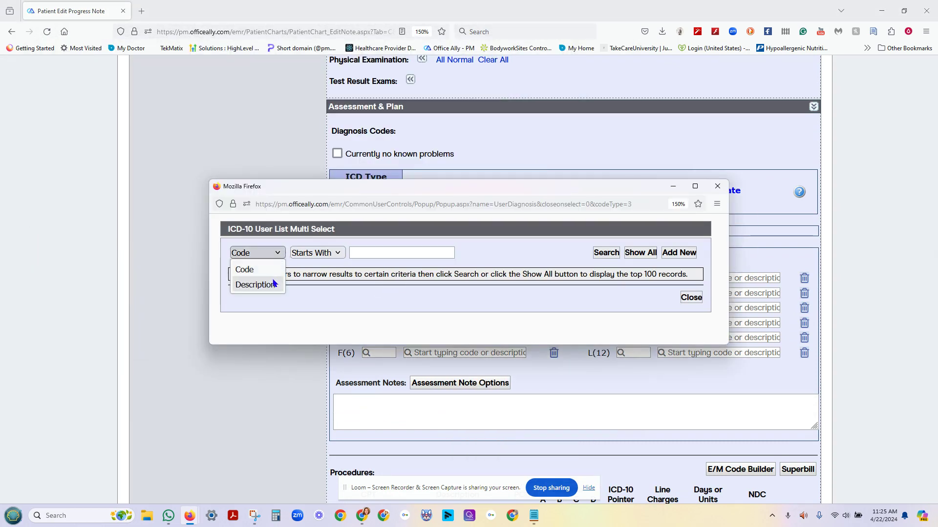
pyautogui.click(273, 284)
pyautogui.click(367, 254)
pyautogui.write('cervicalgia')
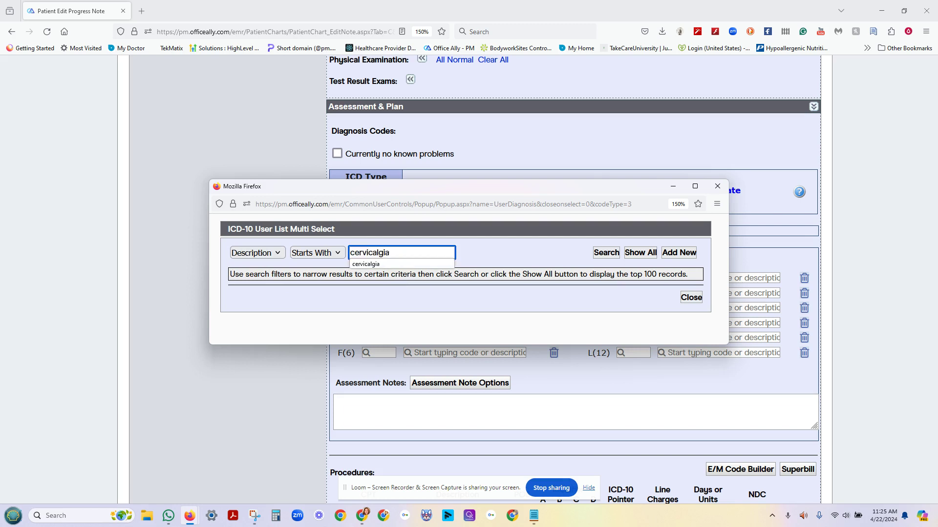
pyautogui.press('Return')
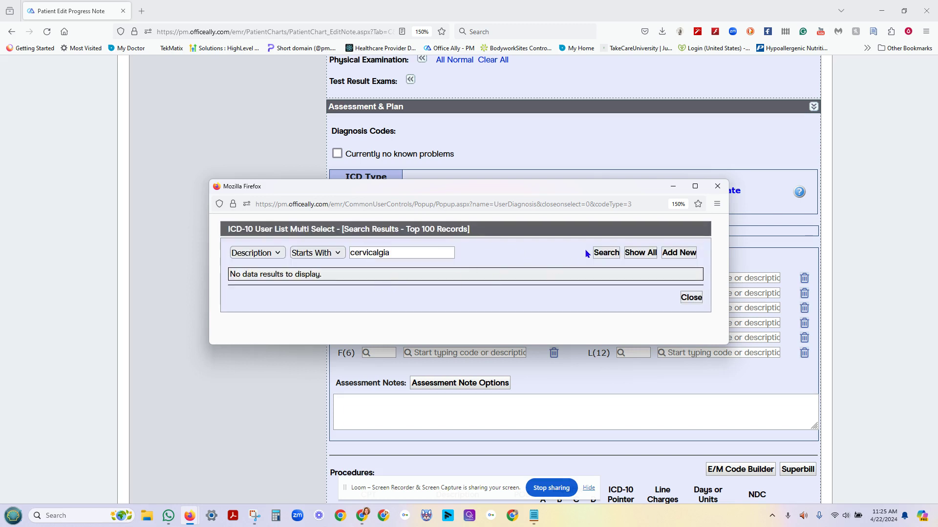
pyautogui.click(601, 253)
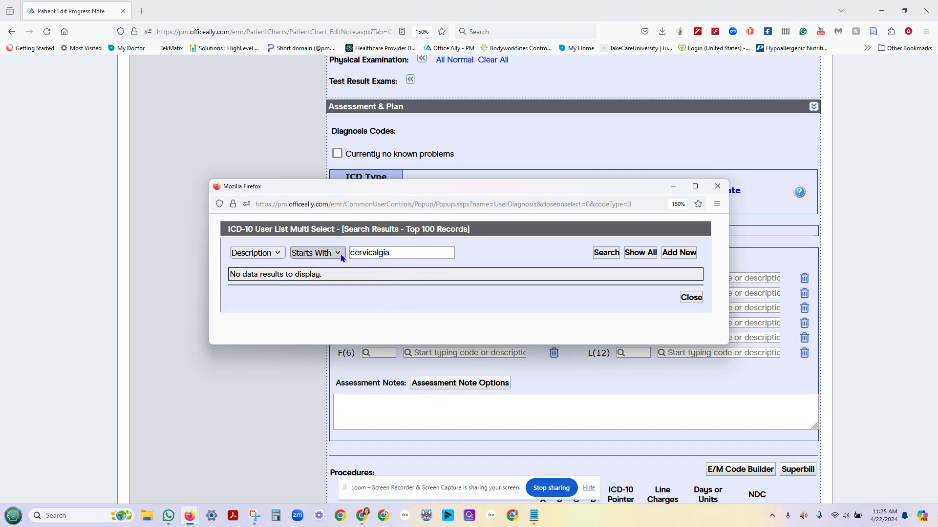
# - Clear the search, show all codes, and select 72981 SWELLING OF LIMB
pyautogui.click(257, 253)
pyautogui.click(262, 267)
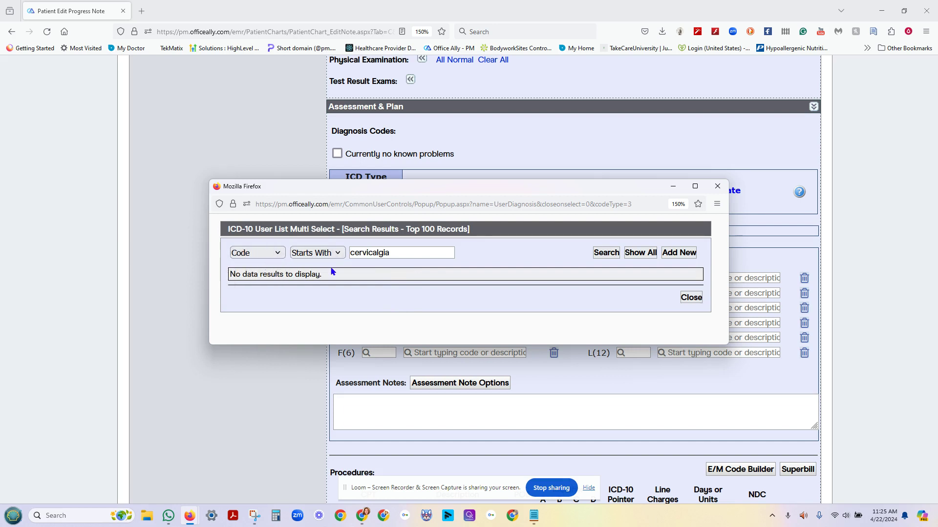
pyautogui.doubleClick(407, 253)
pyautogui.press('BackSpace')
pyautogui.click(638, 252)
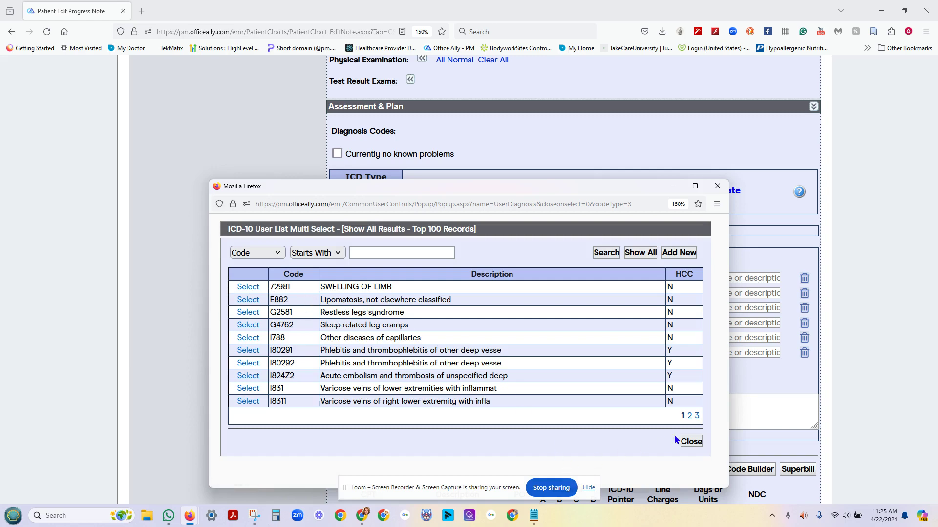
pyautogui.click(248, 287)
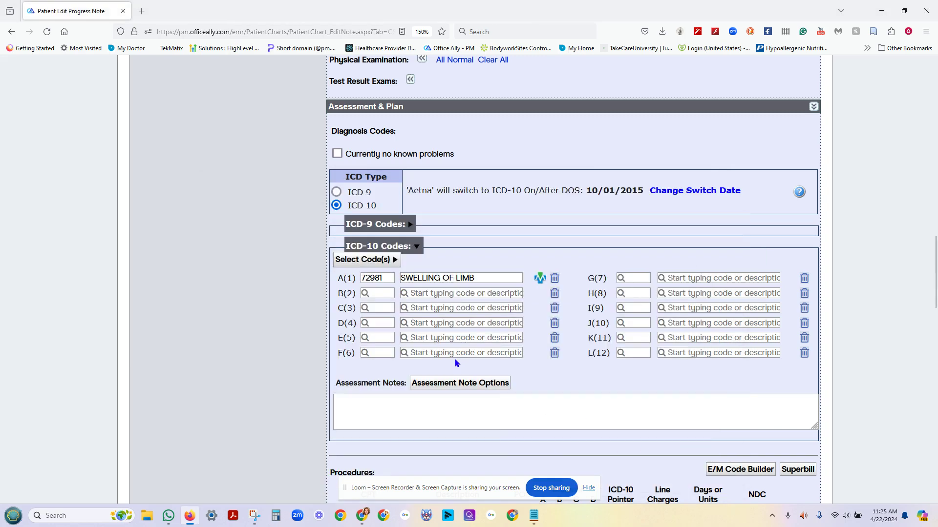
# - Put CPT 36470 right-leg sclerotherapy on procedure line 1 with place of service 11
pyautogui.scroll(-5, 457, 363)
pyautogui.click(396, 307)
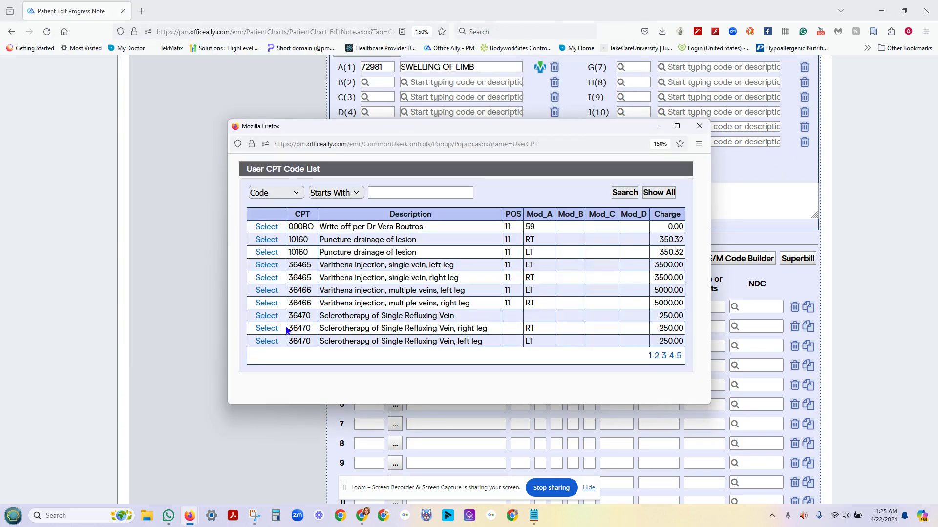
pyautogui.click(267, 329)
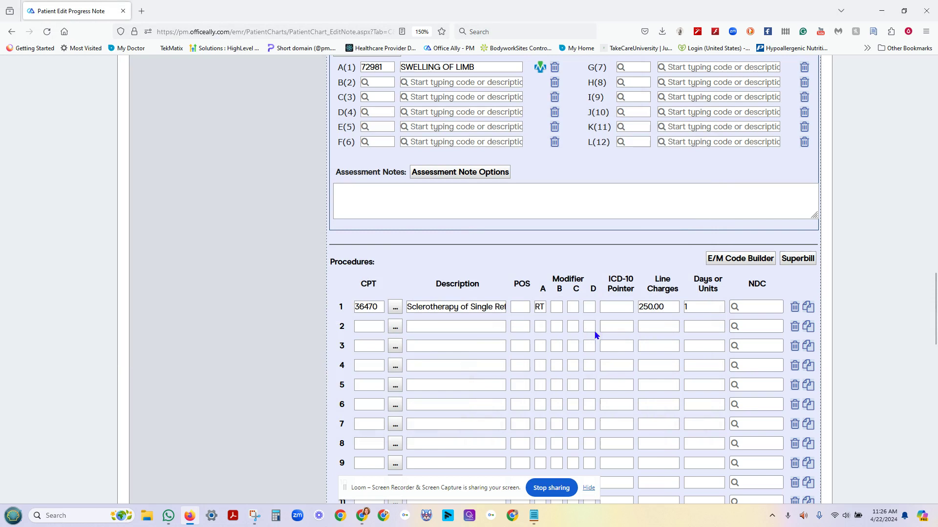
pyautogui.click(524, 306)
pyautogui.write('11')
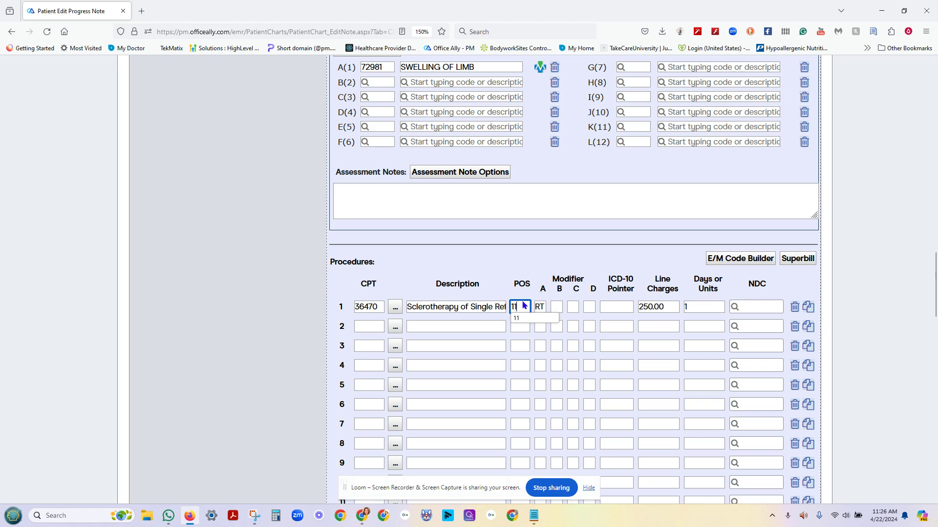
# - Save the changes to the progress note
pyautogui.scroll(-6, 680, 398)
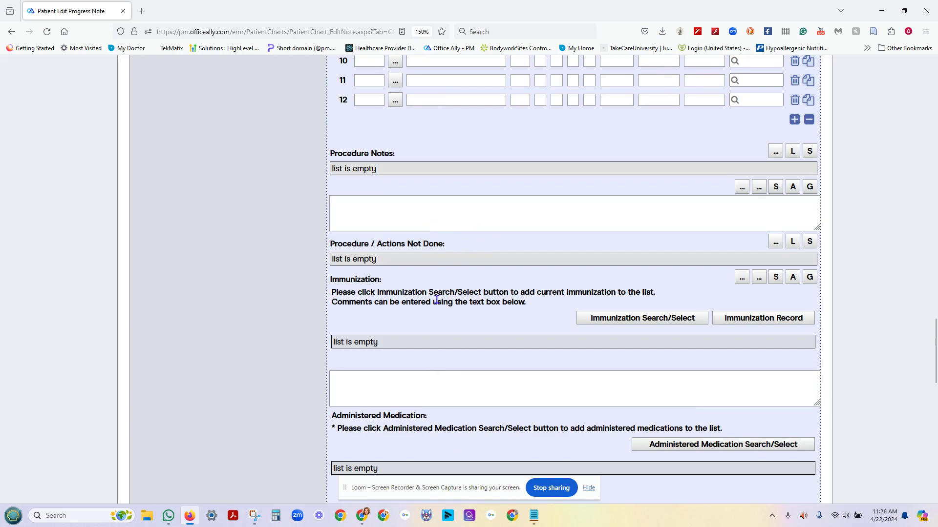
pyautogui.scroll(-10, 432, 327)
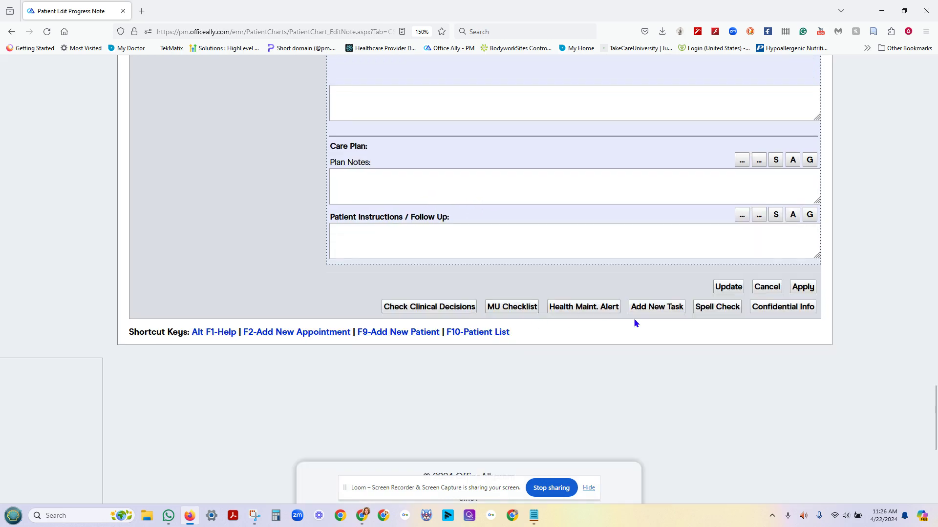
pyautogui.click(726, 287)
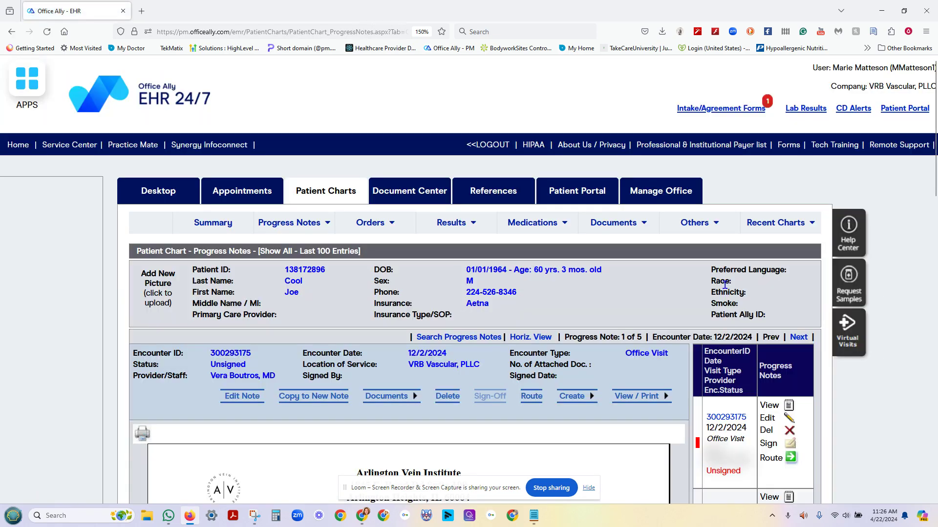
pyautogui.moveTo(572, 396)
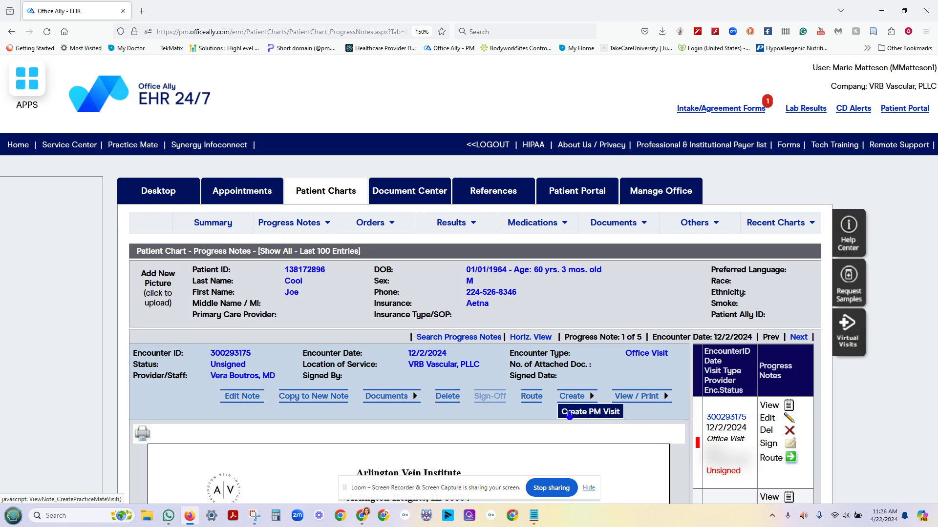
pyautogui.click(569, 413)
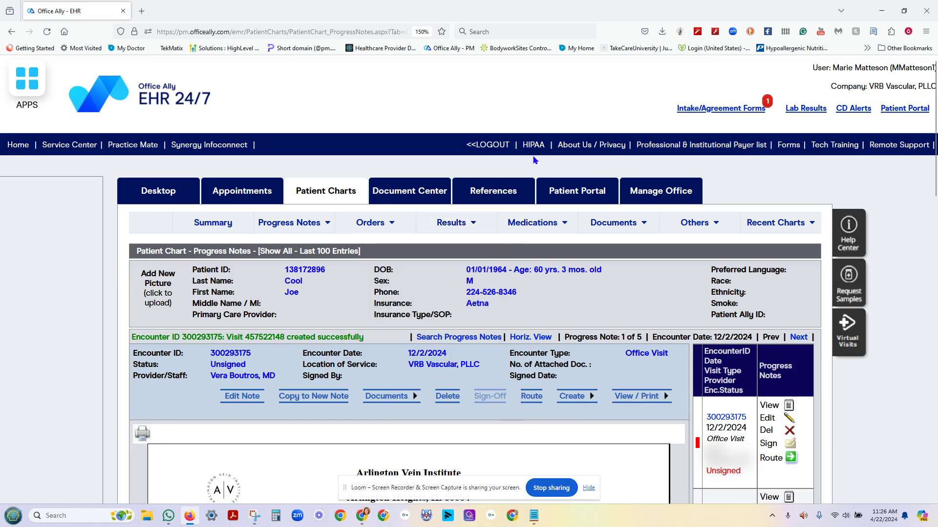
pyautogui.click(882, 11)
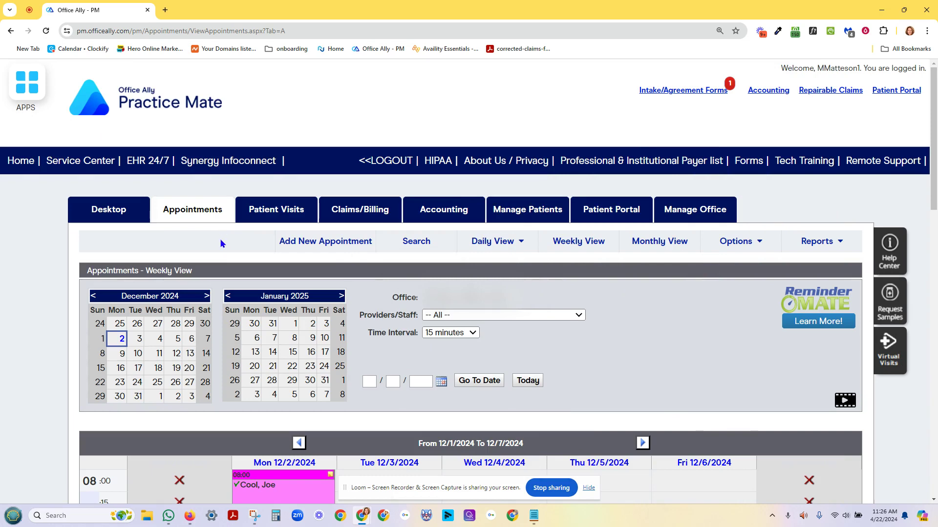
pyautogui.click(275, 211)
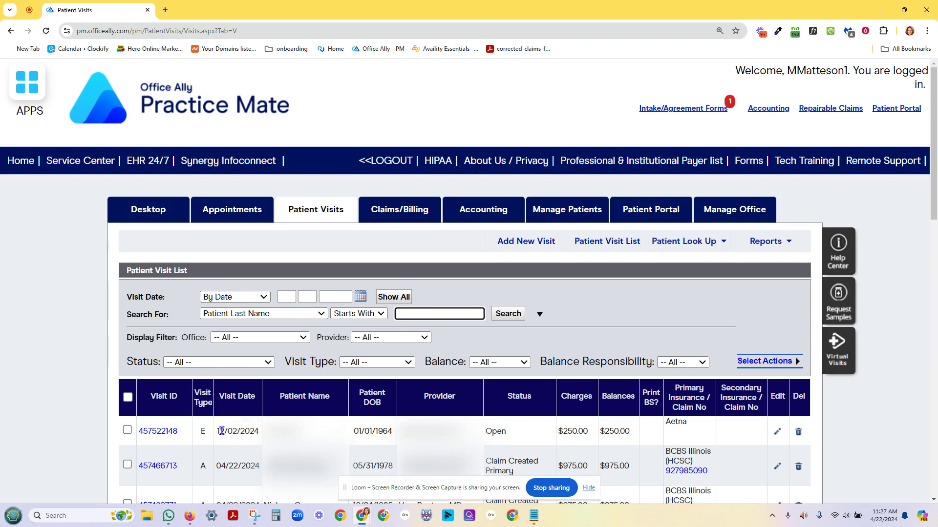
pyautogui.click(127, 430)
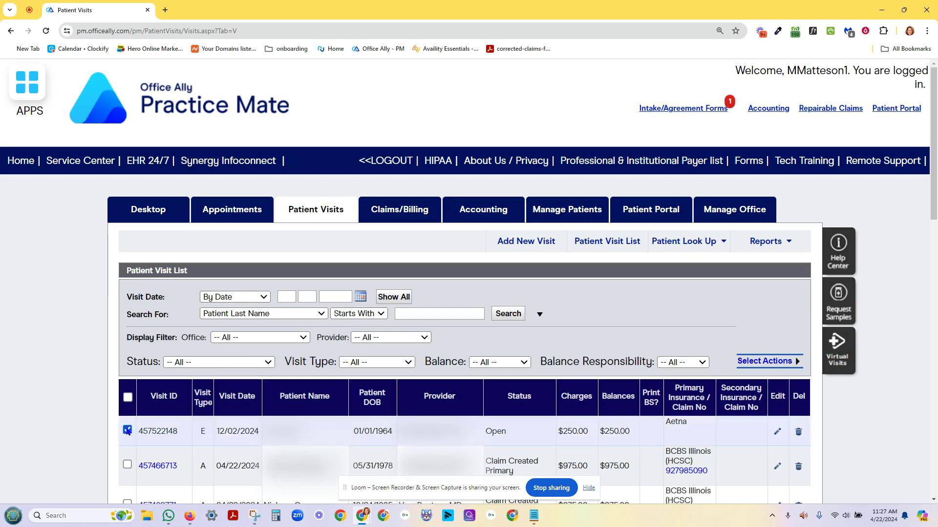
pyautogui.click(769, 361)
pyautogui.click(766, 395)
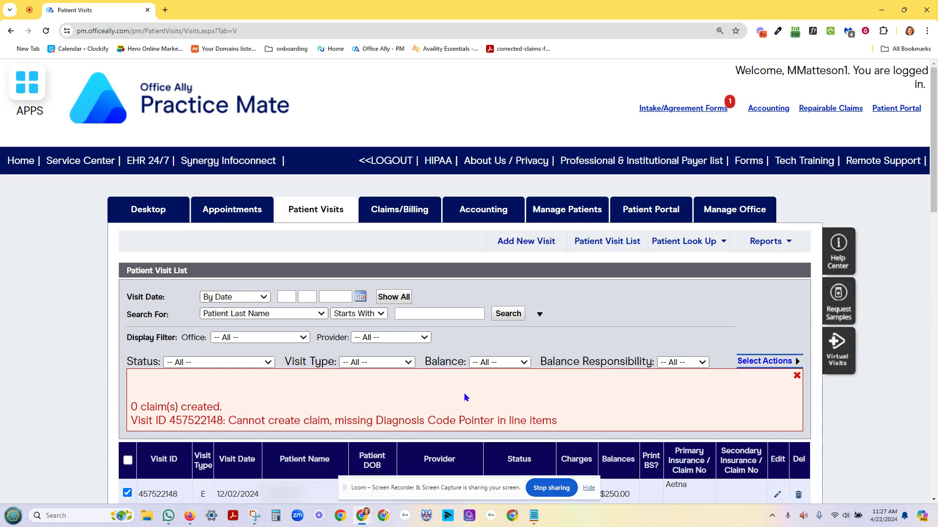
pyautogui.scroll(-1, 491, 394)
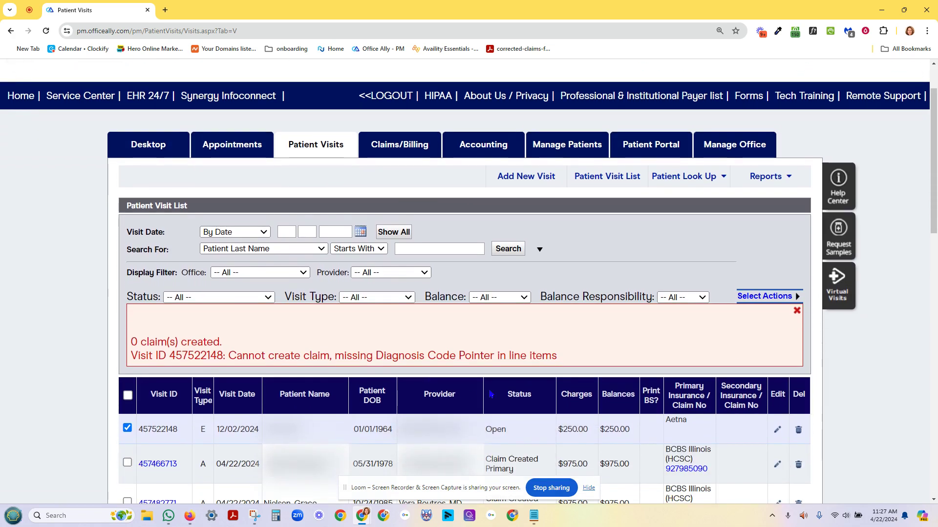
pyautogui.click(777, 430)
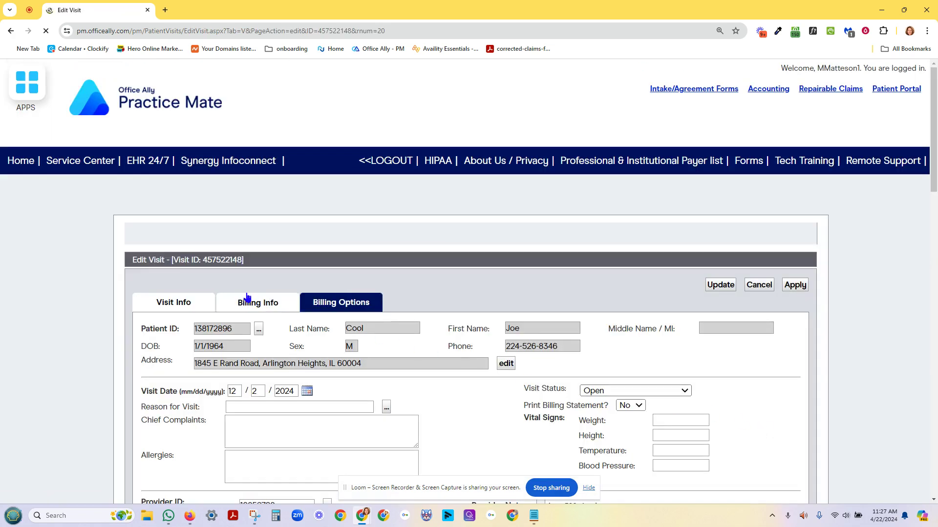
pyautogui.click(261, 314)
pyautogui.scroll(-5, 264, 317)
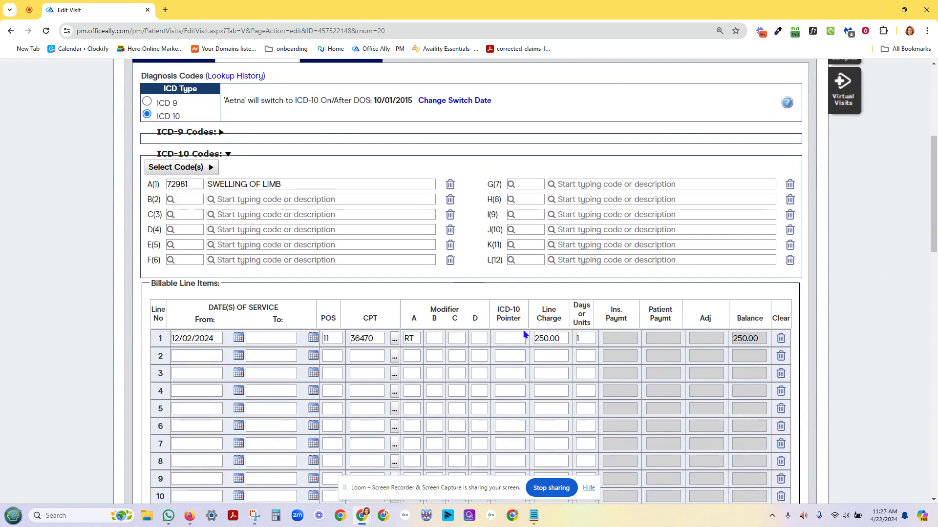
pyautogui.click(514, 337)
pyautogui.scroll(-12, 531, 347)
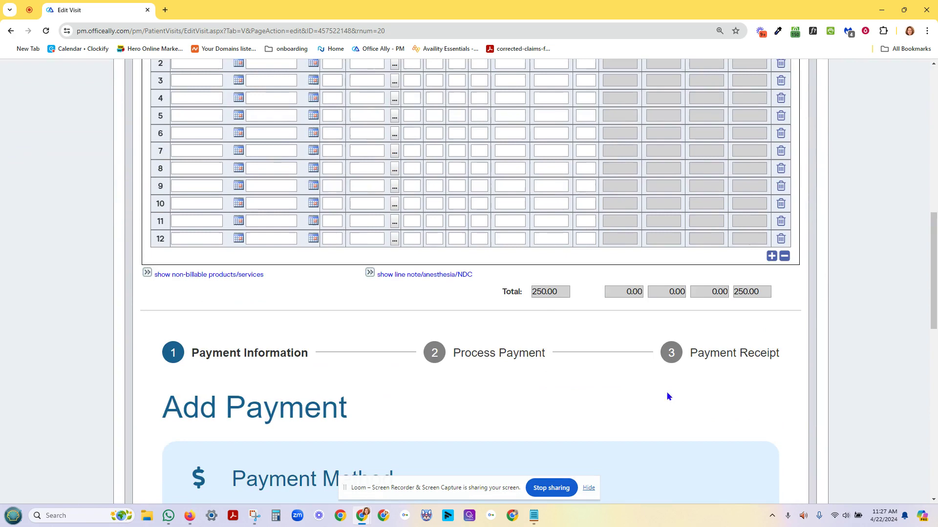
pyautogui.scroll(-6, 726, 418)
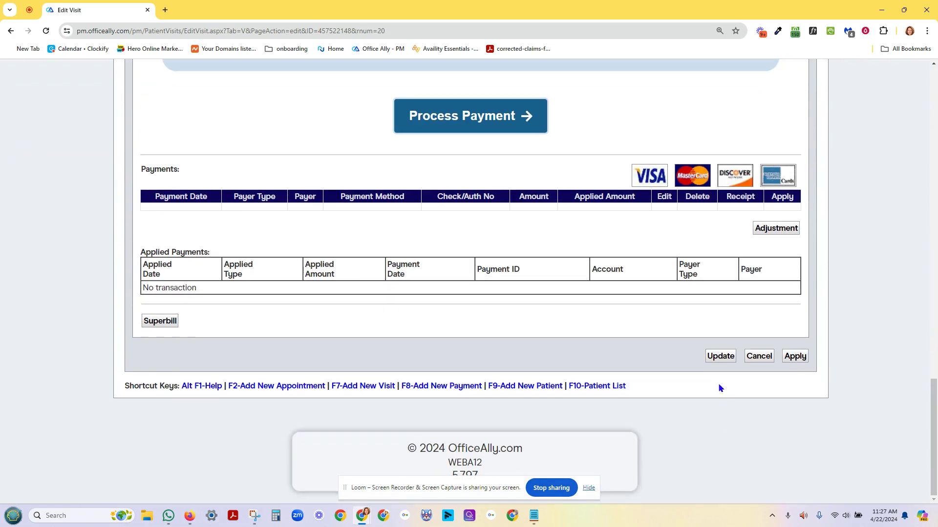
pyautogui.click(719, 356)
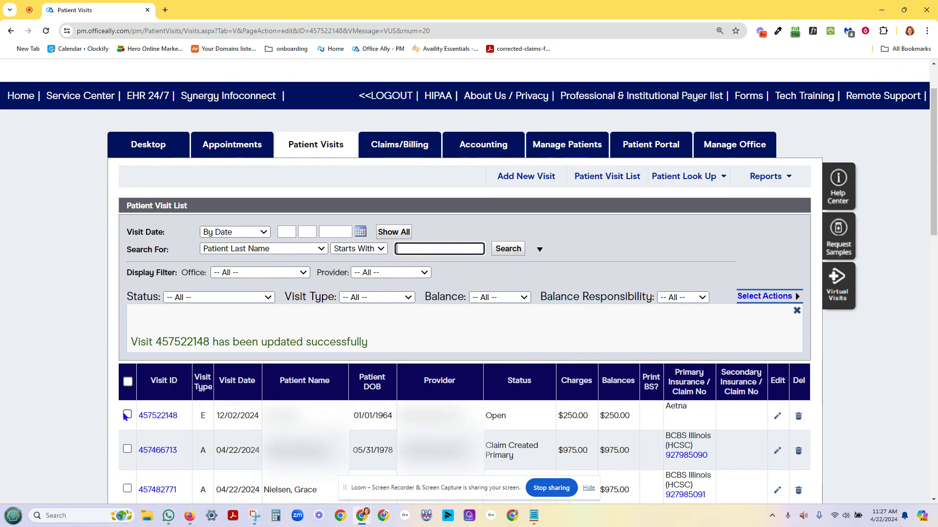
pyautogui.click(126, 415)
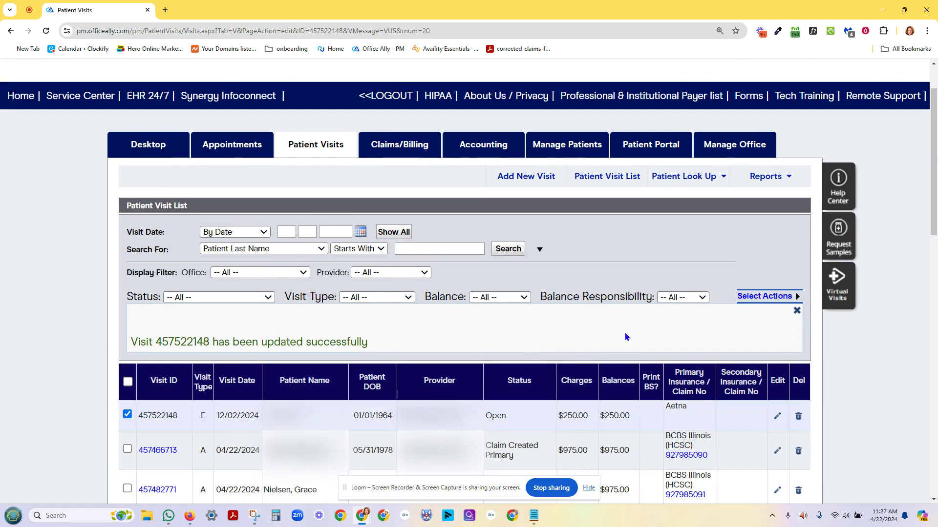
pyautogui.moveTo(766, 297)
pyautogui.click(786, 331)
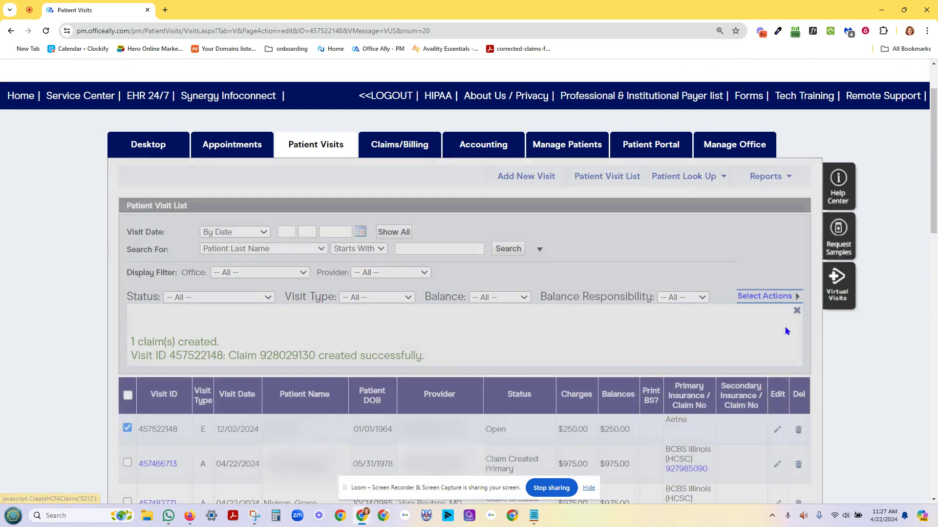
pyautogui.click(398, 145)
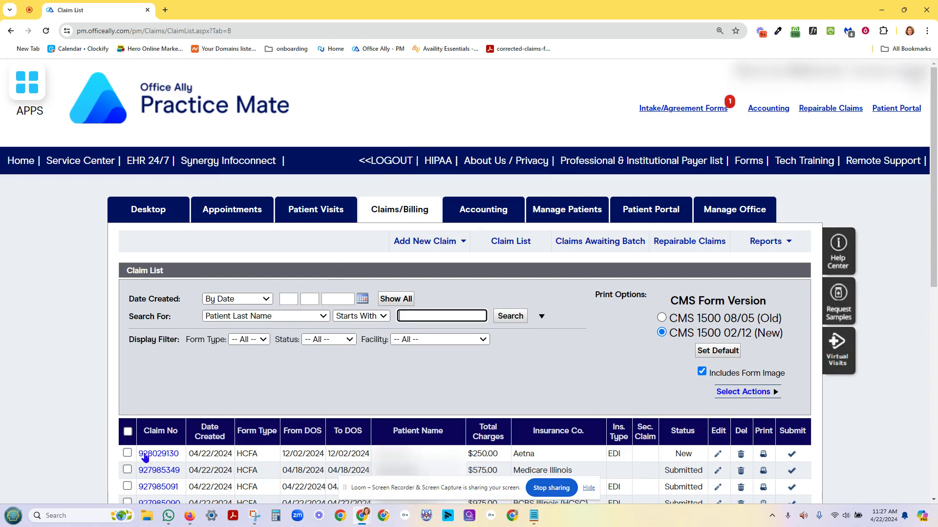
pyautogui.click(127, 453)
pyautogui.click(753, 392)
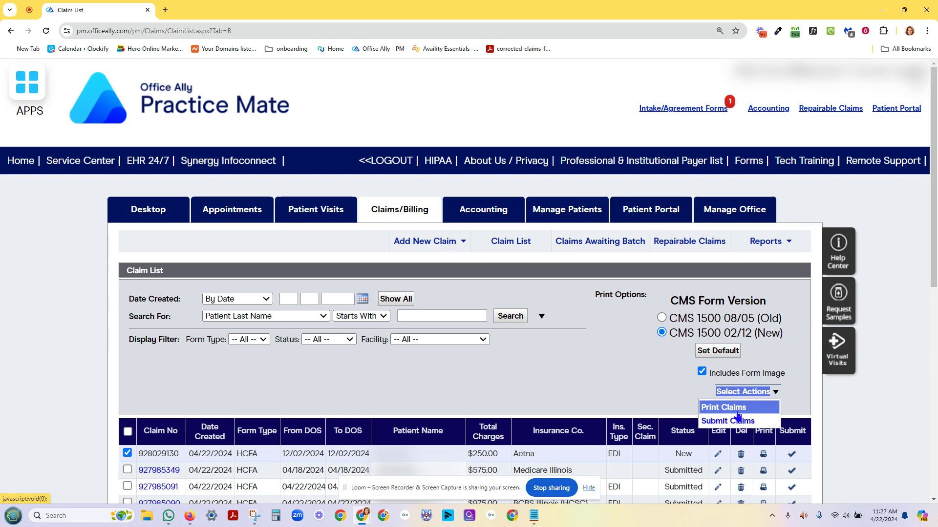
pyautogui.click(738, 411)
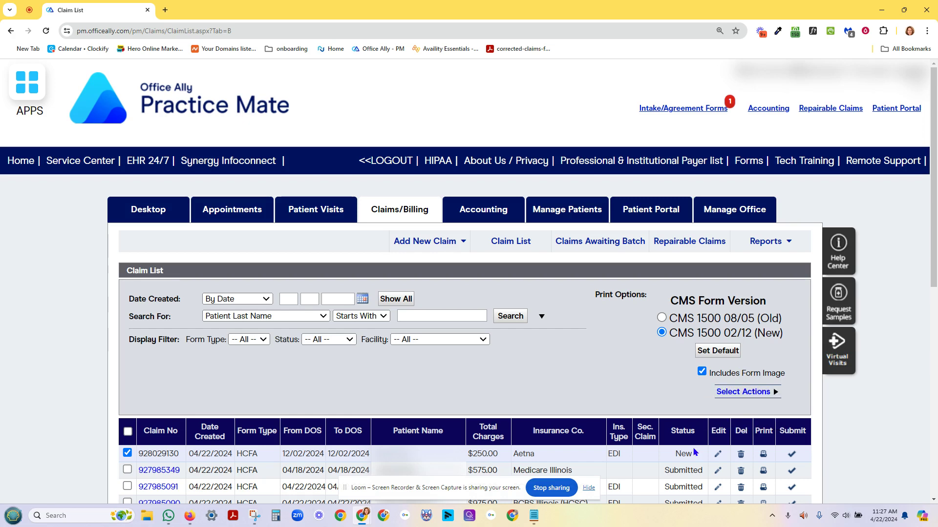
pyautogui.click(733, 393)
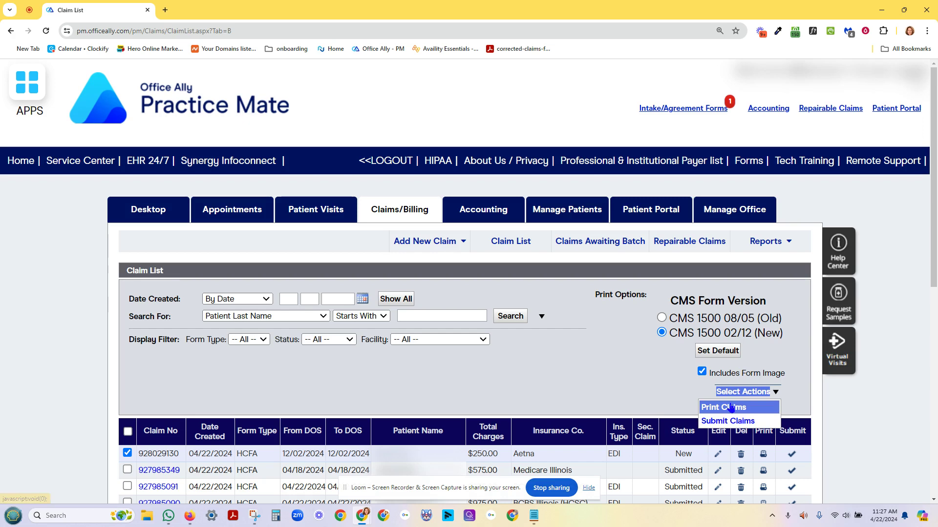
pyautogui.click(731, 406)
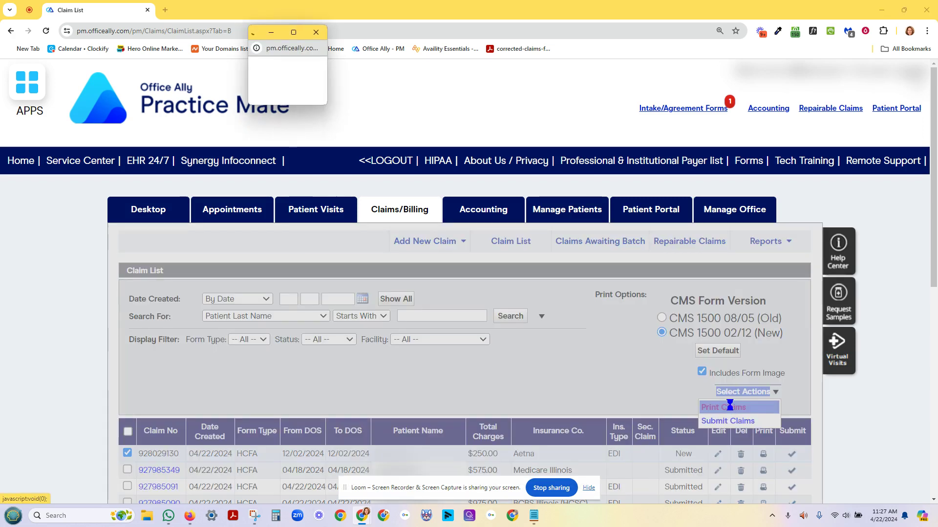